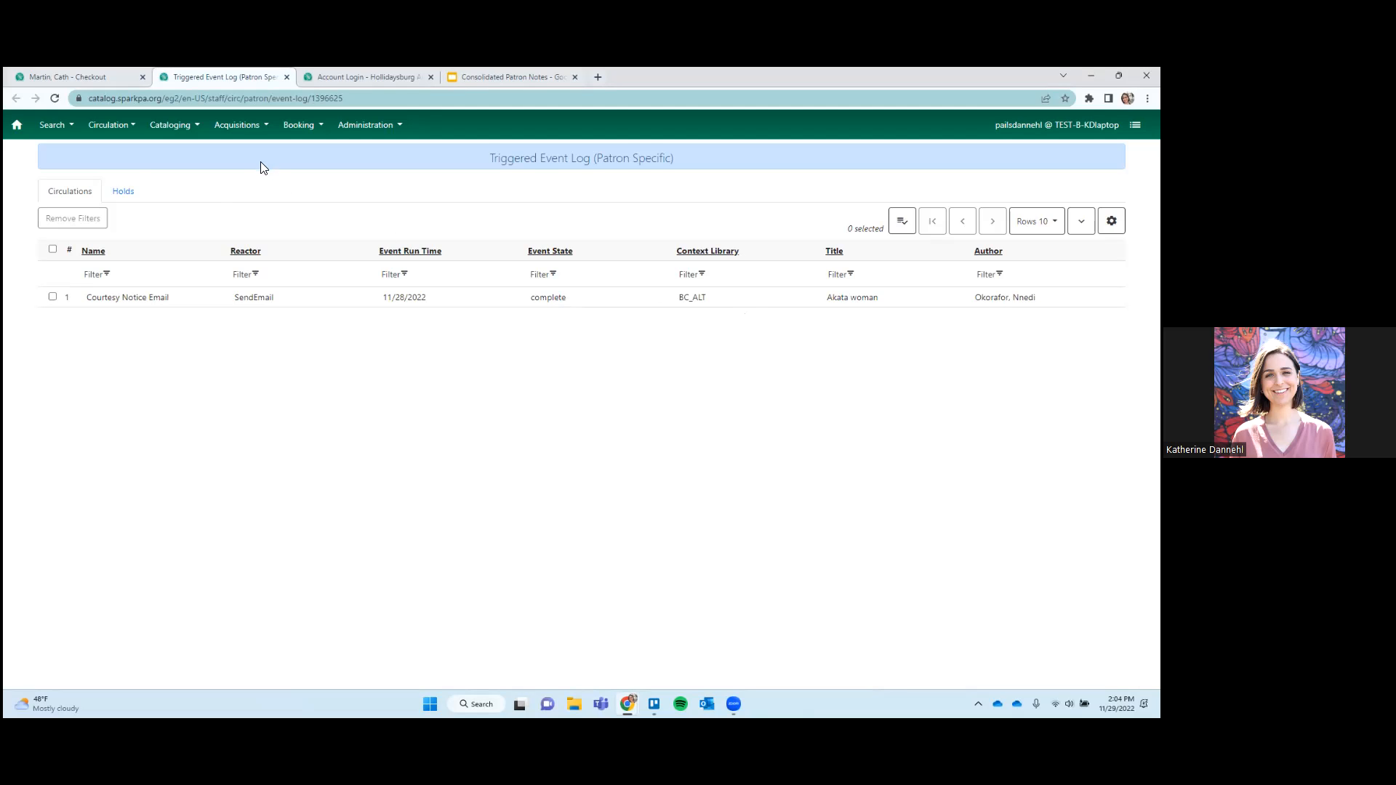
Review the Holds events, return to Circulations, and move its visible columns to the top in the grid column configuration
click(143, 190)
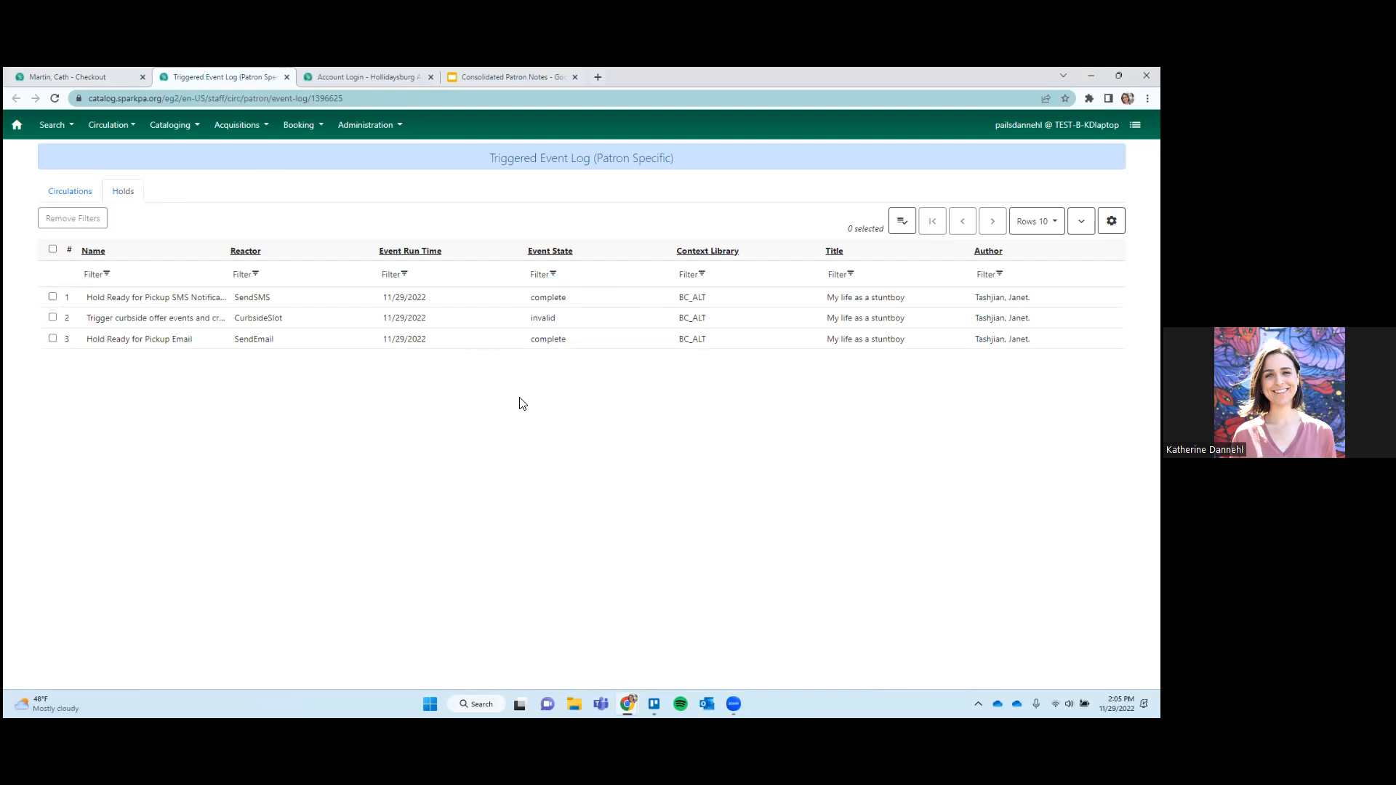
click(72, 190)
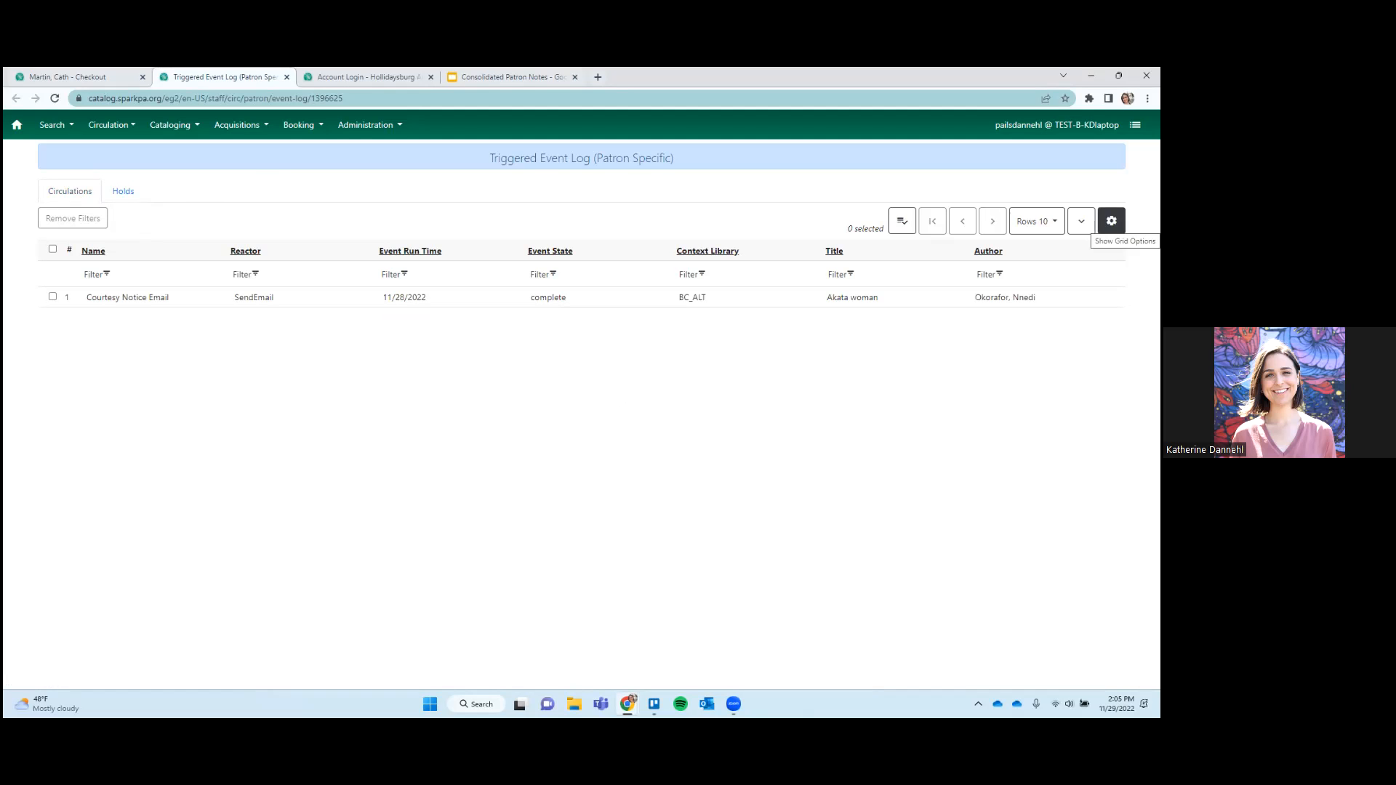
click(1111, 220)
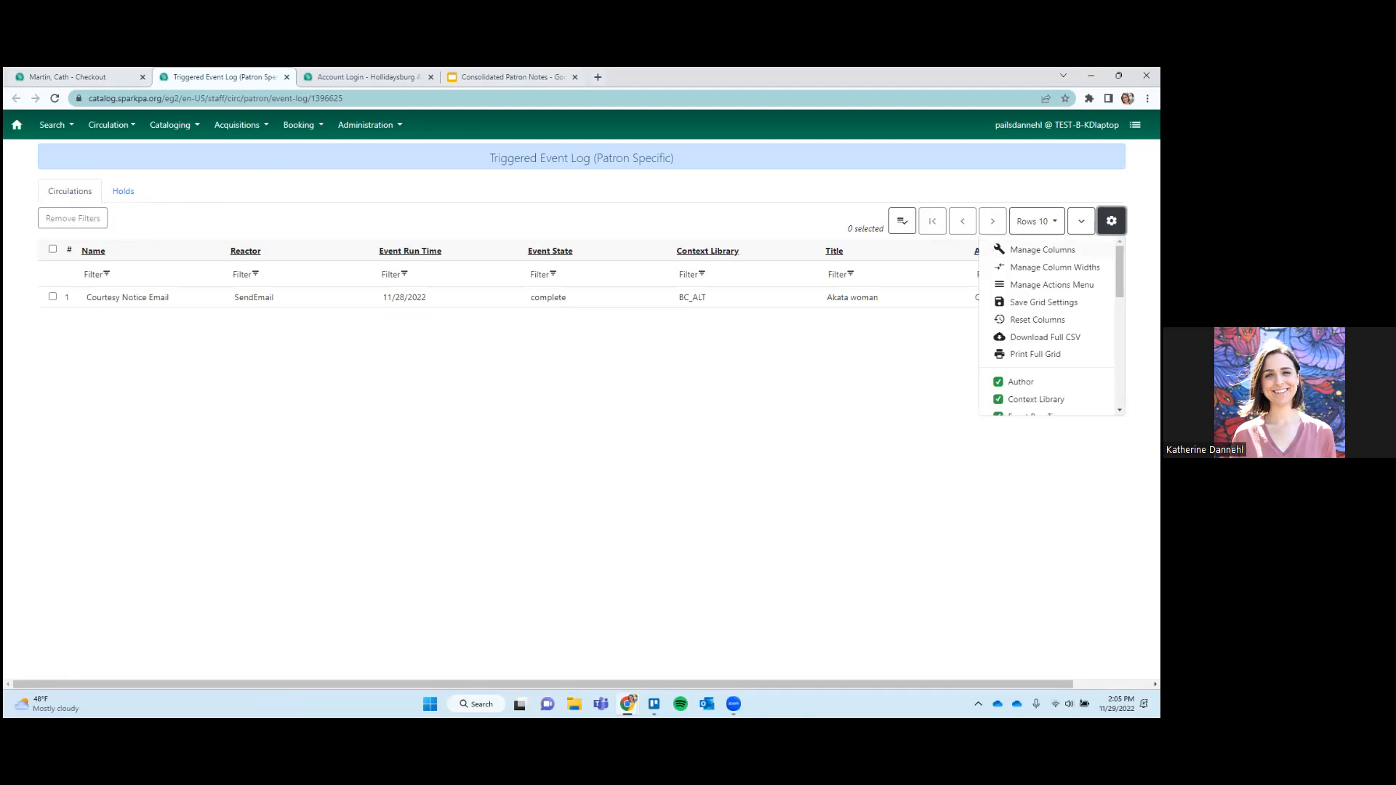
click(1042, 249)
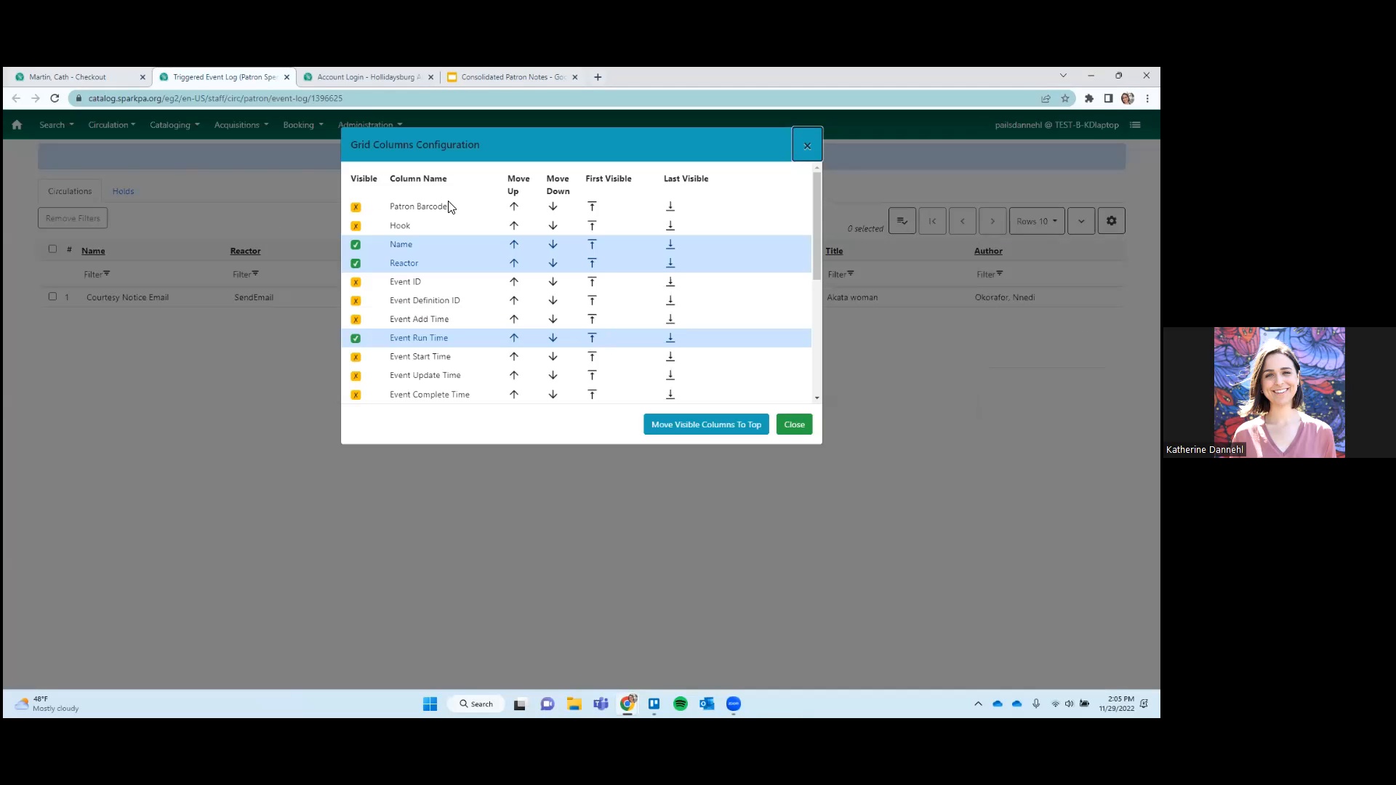
scroll(415, 291, down, 3)
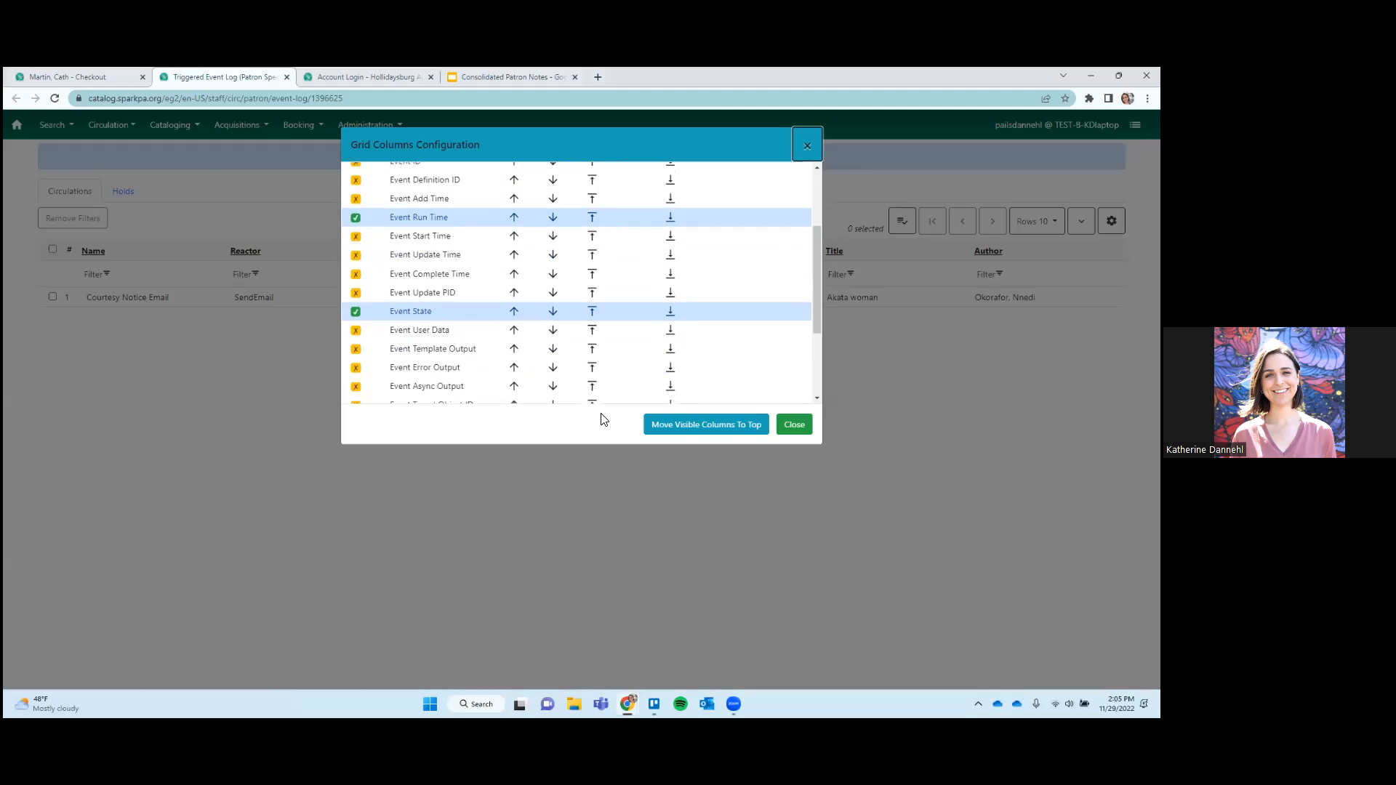
click(747, 427)
scroll(684, 333, up, 10)
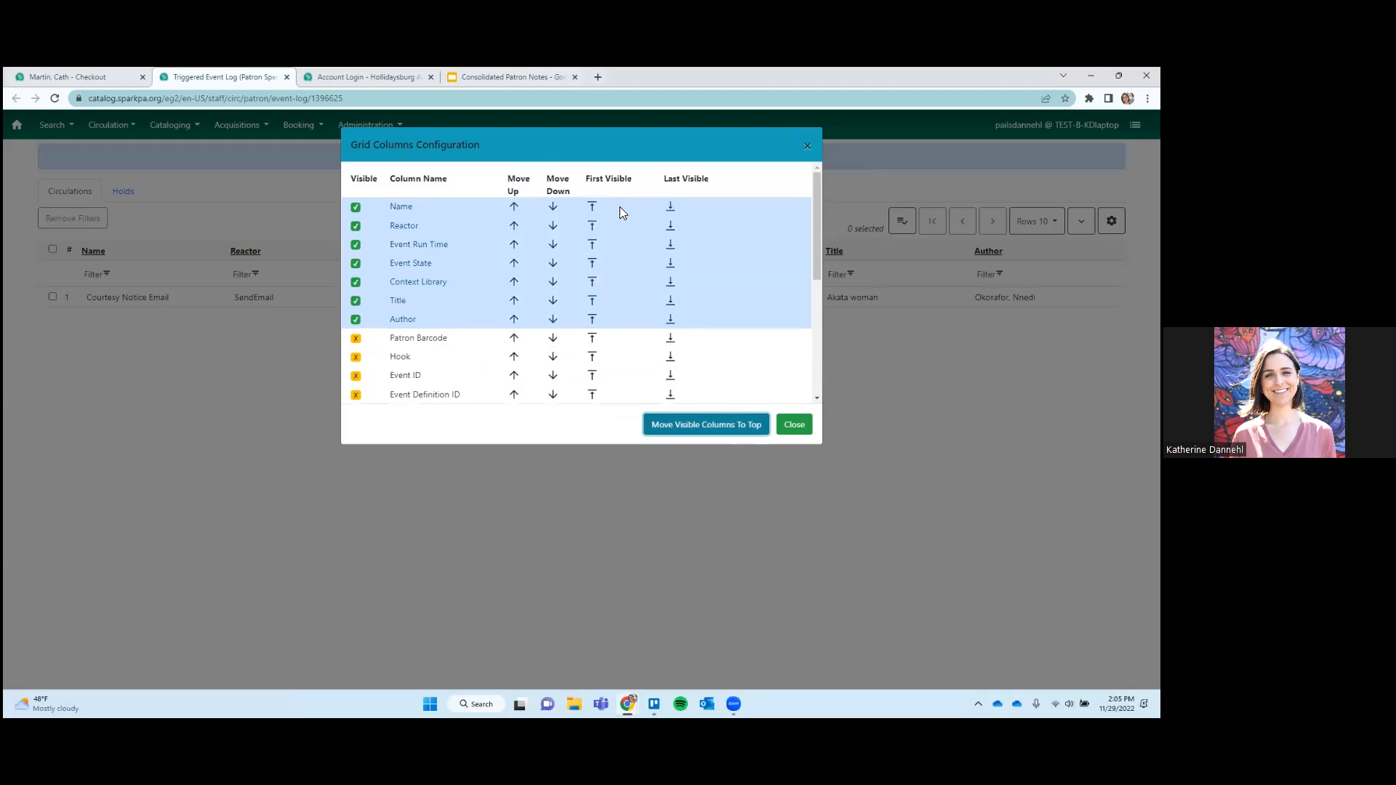
click(794, 424)
Expand the cells of the Circulations grid and compare its triggered events with those under Holds
click(1081, 221)
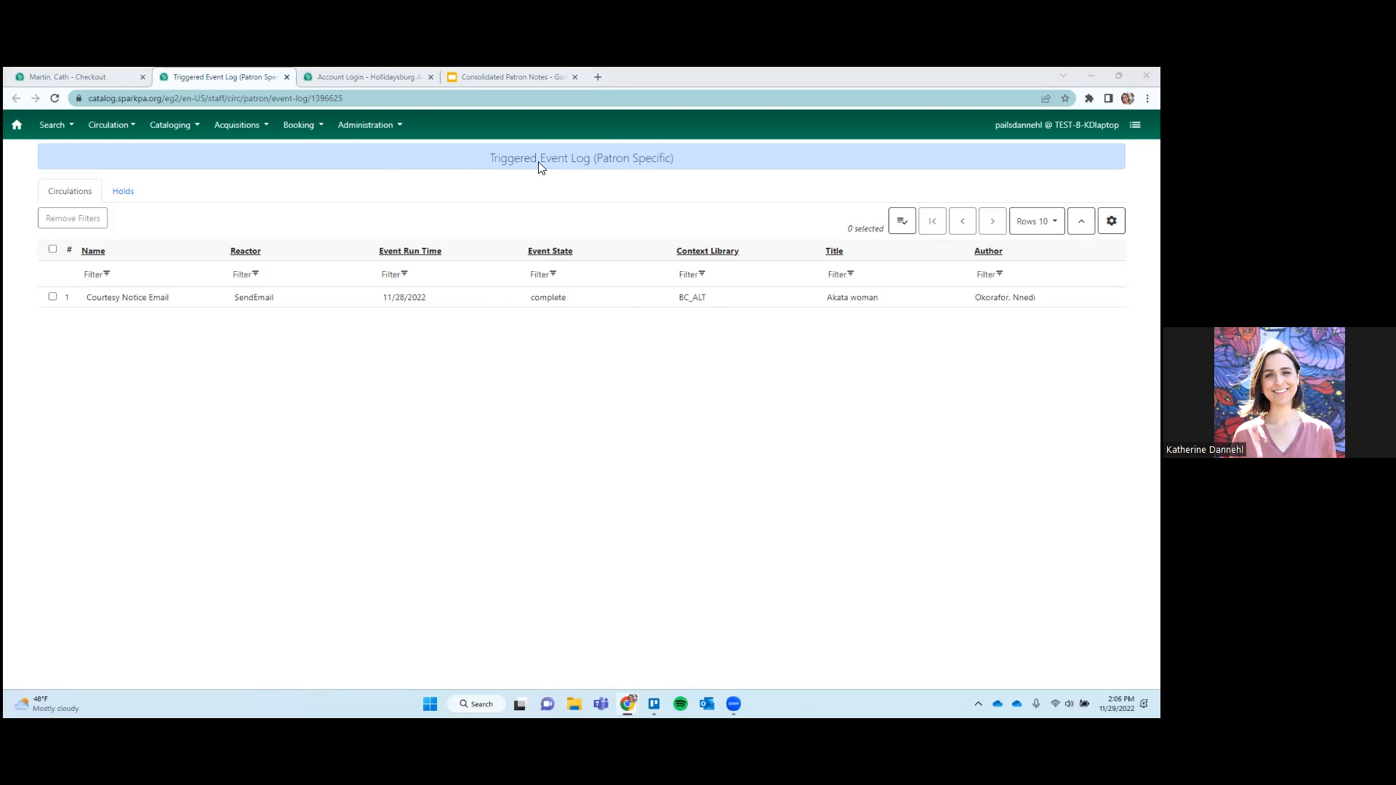
click(130, 193)
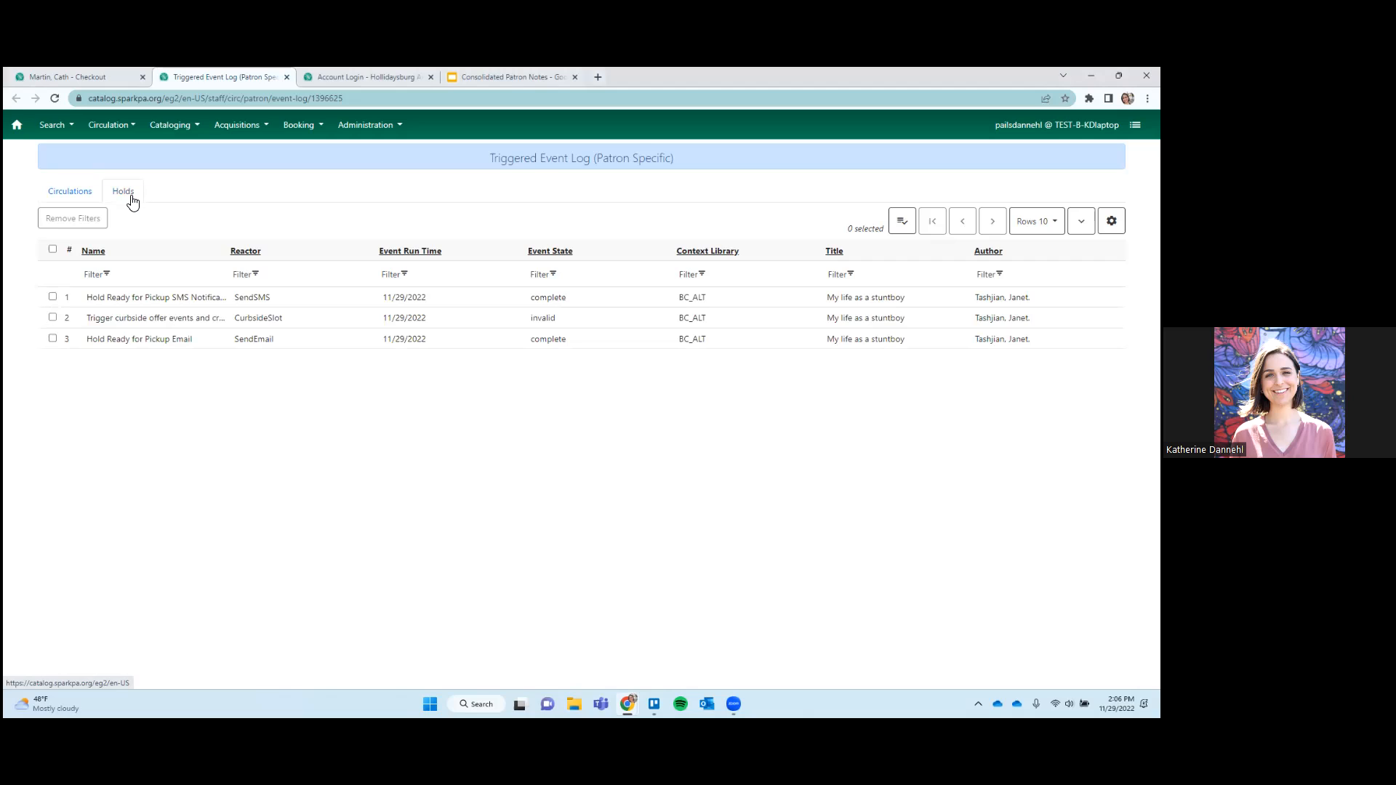
click(75, 197)
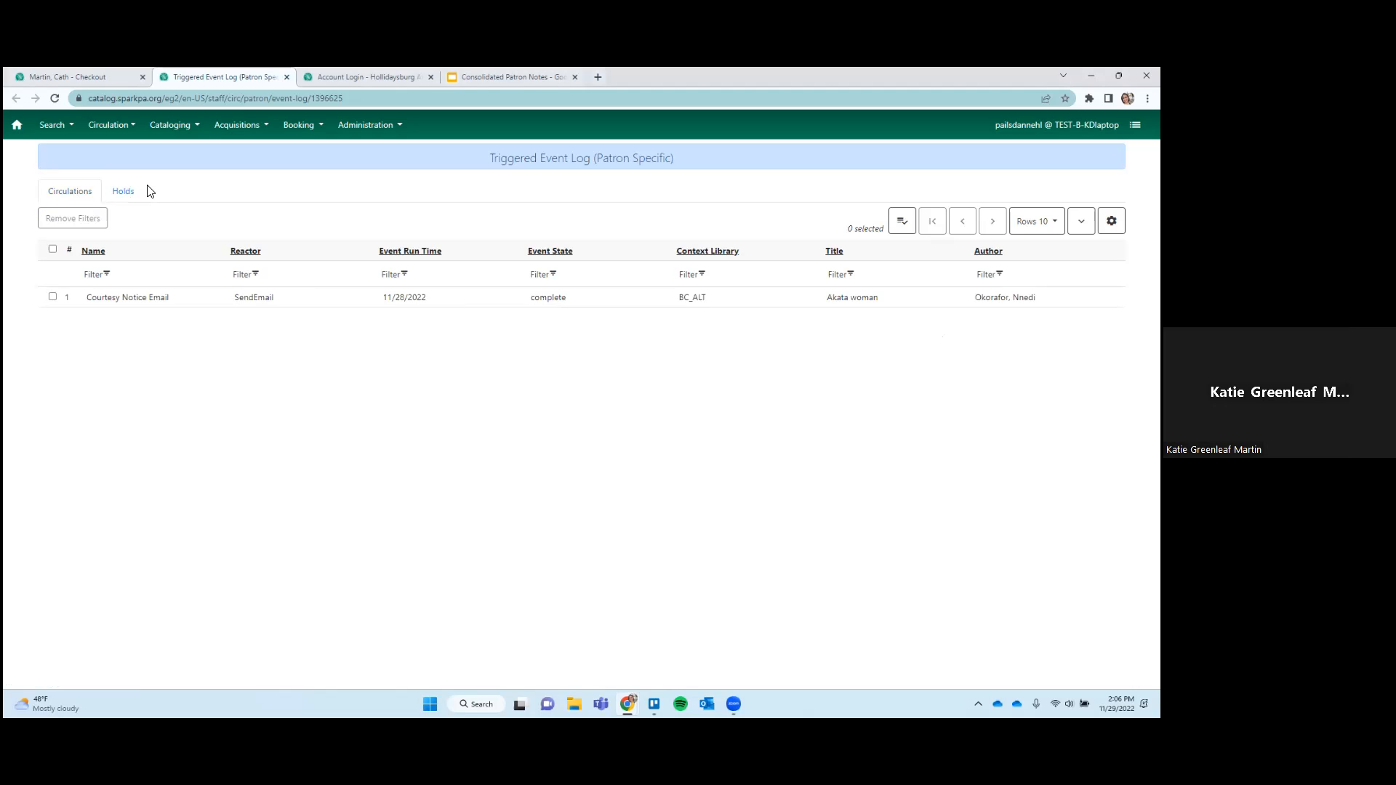
click(123, 191)
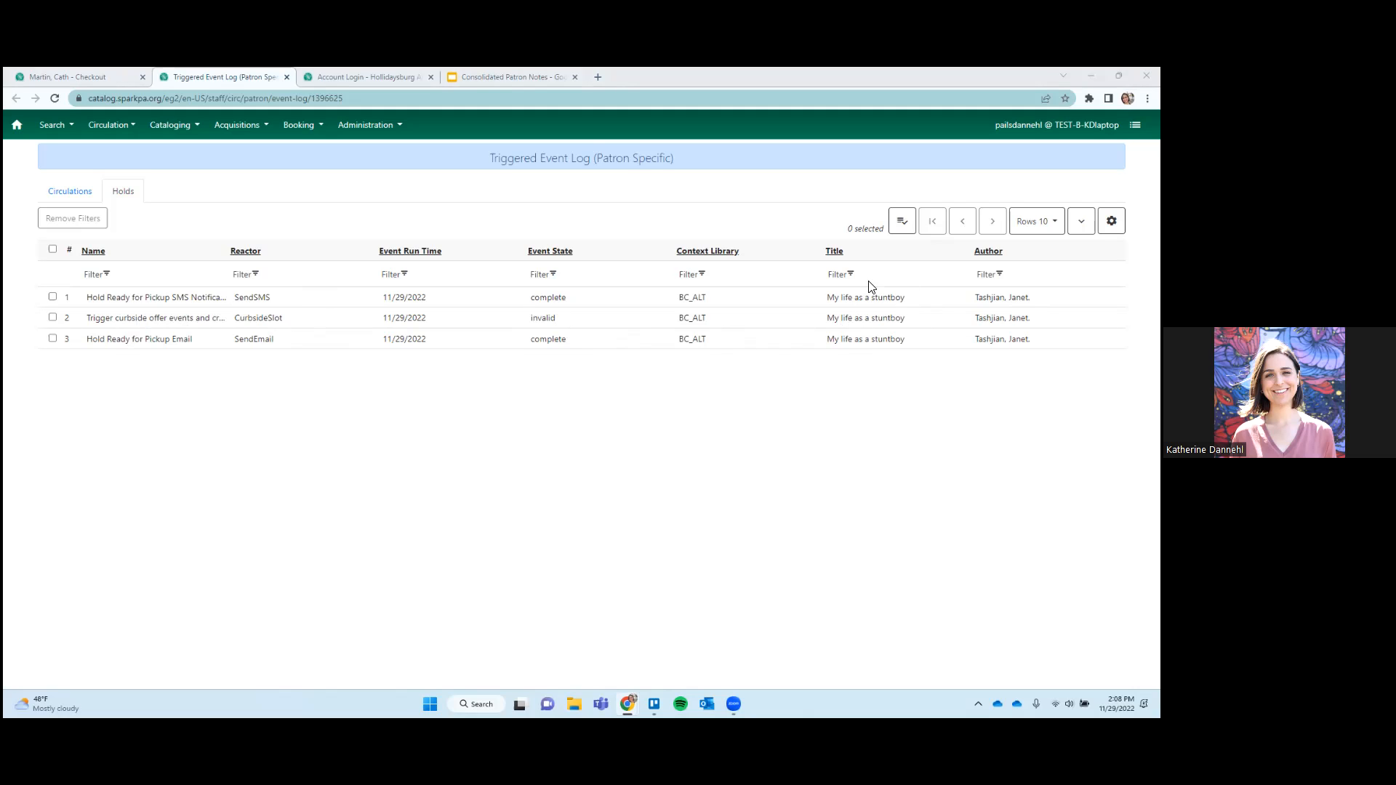
Show the actions available for the Courtesy Notice Email event under Circulations
click(71, 192)
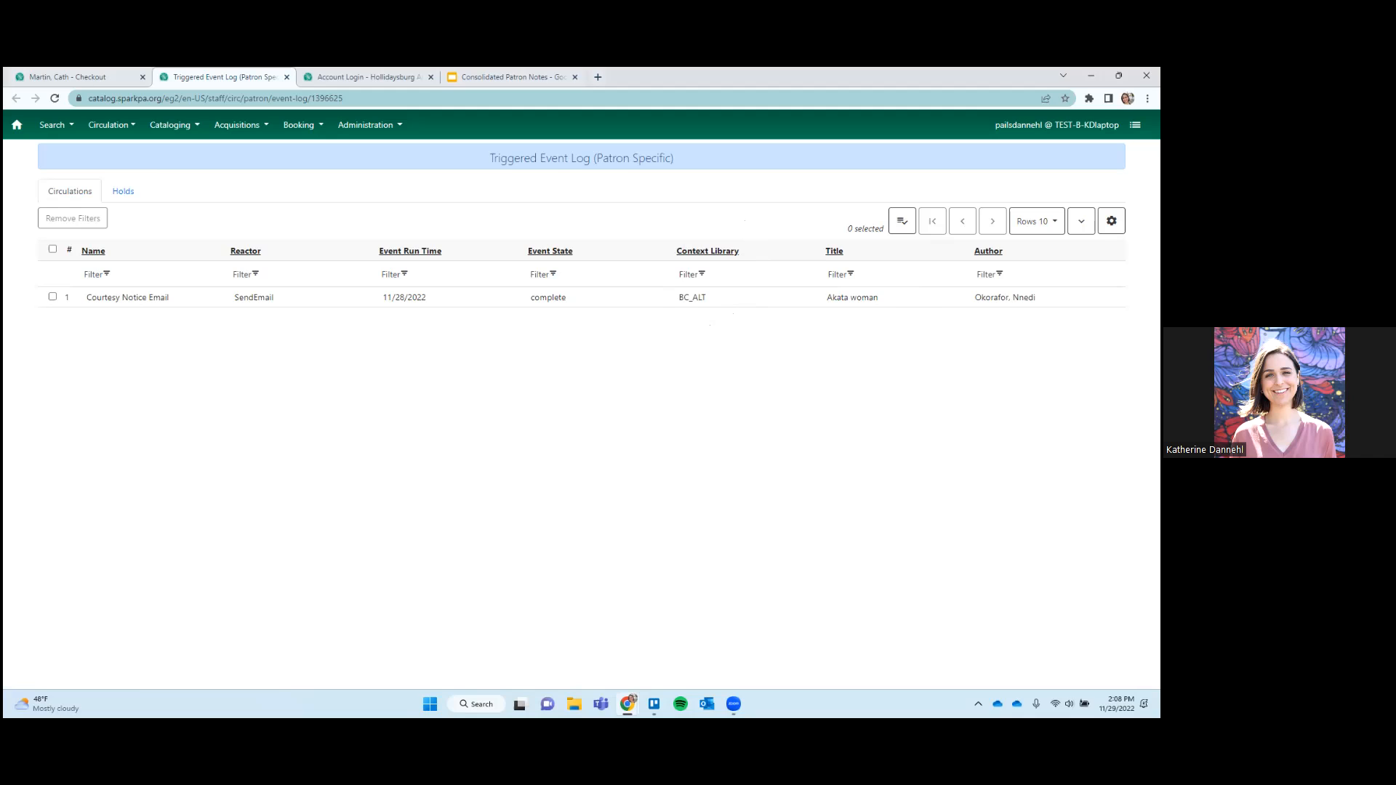
right_click(755, 298)
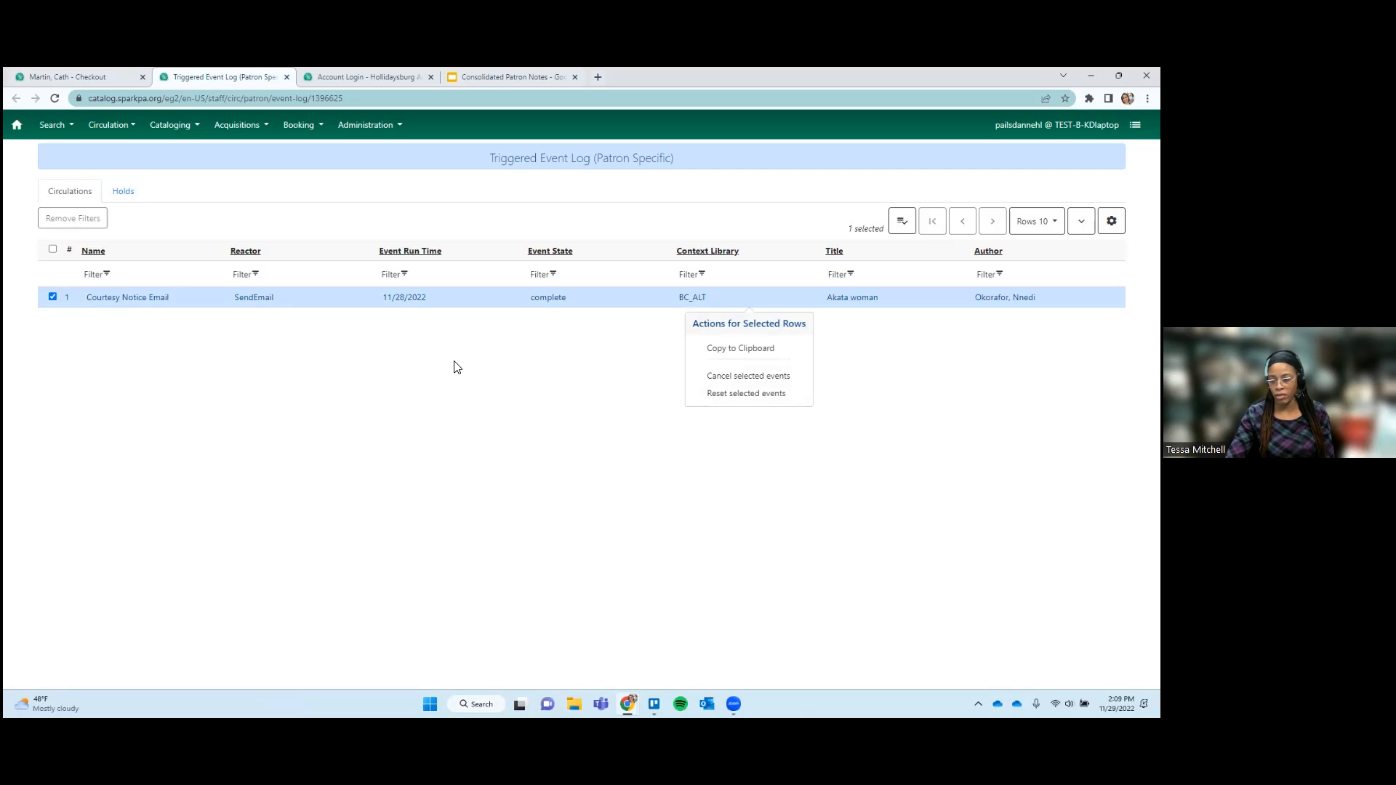
Open the column configuration for the Holds events grid and move its visible columns to the top
click(123, 192)
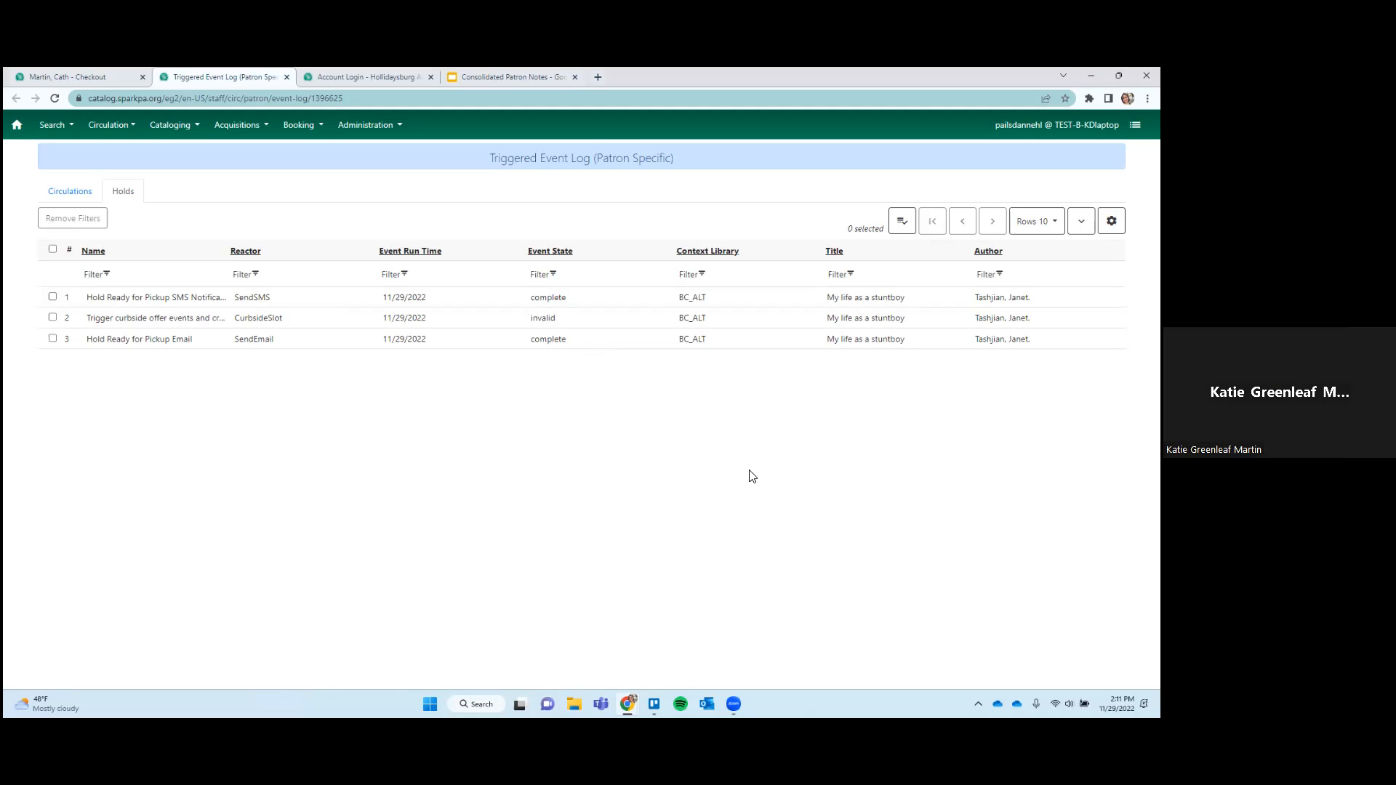
click(1111, 220)
click(1042, 249)
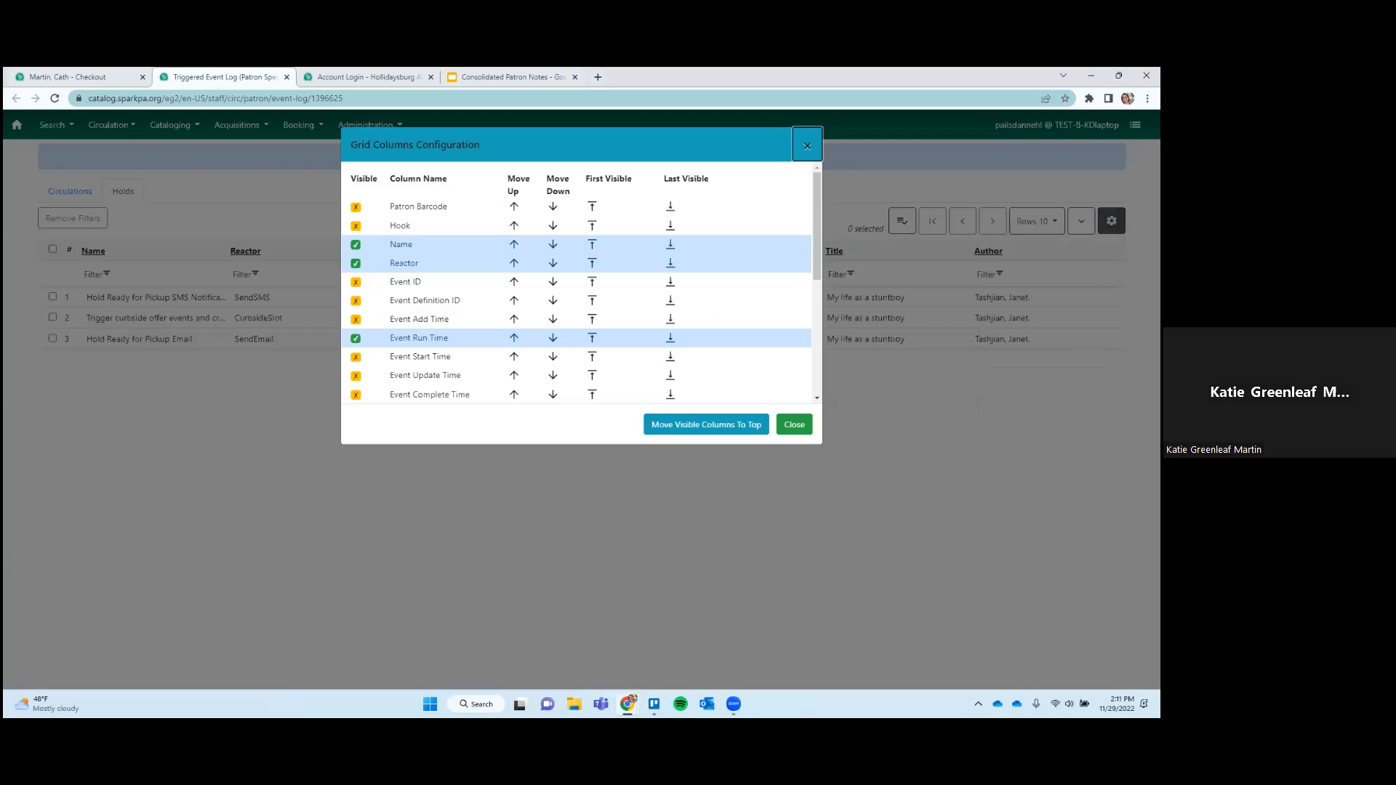
click(722, 425)
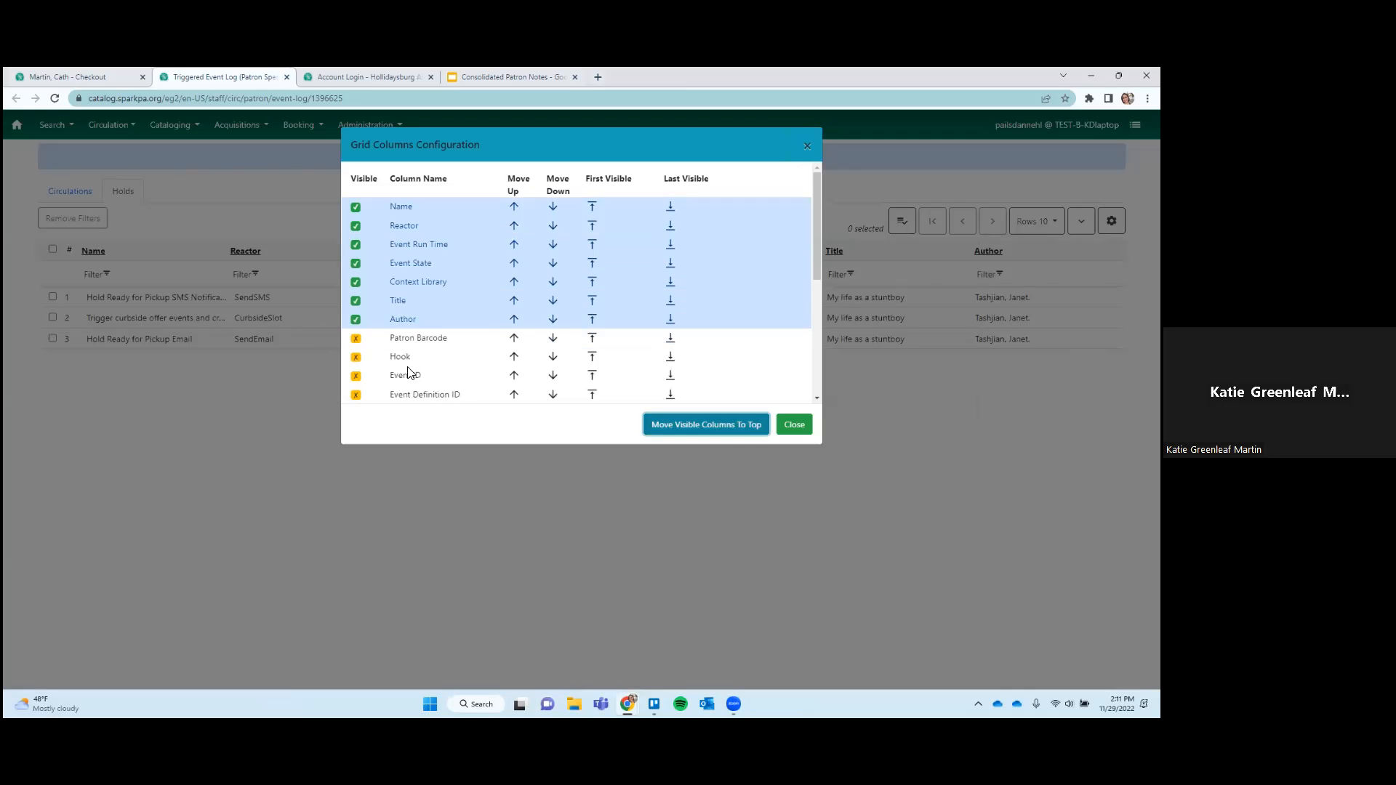
Examine which hidden columns are available for the Holds events grid
scroll(429, 371, down, 3)
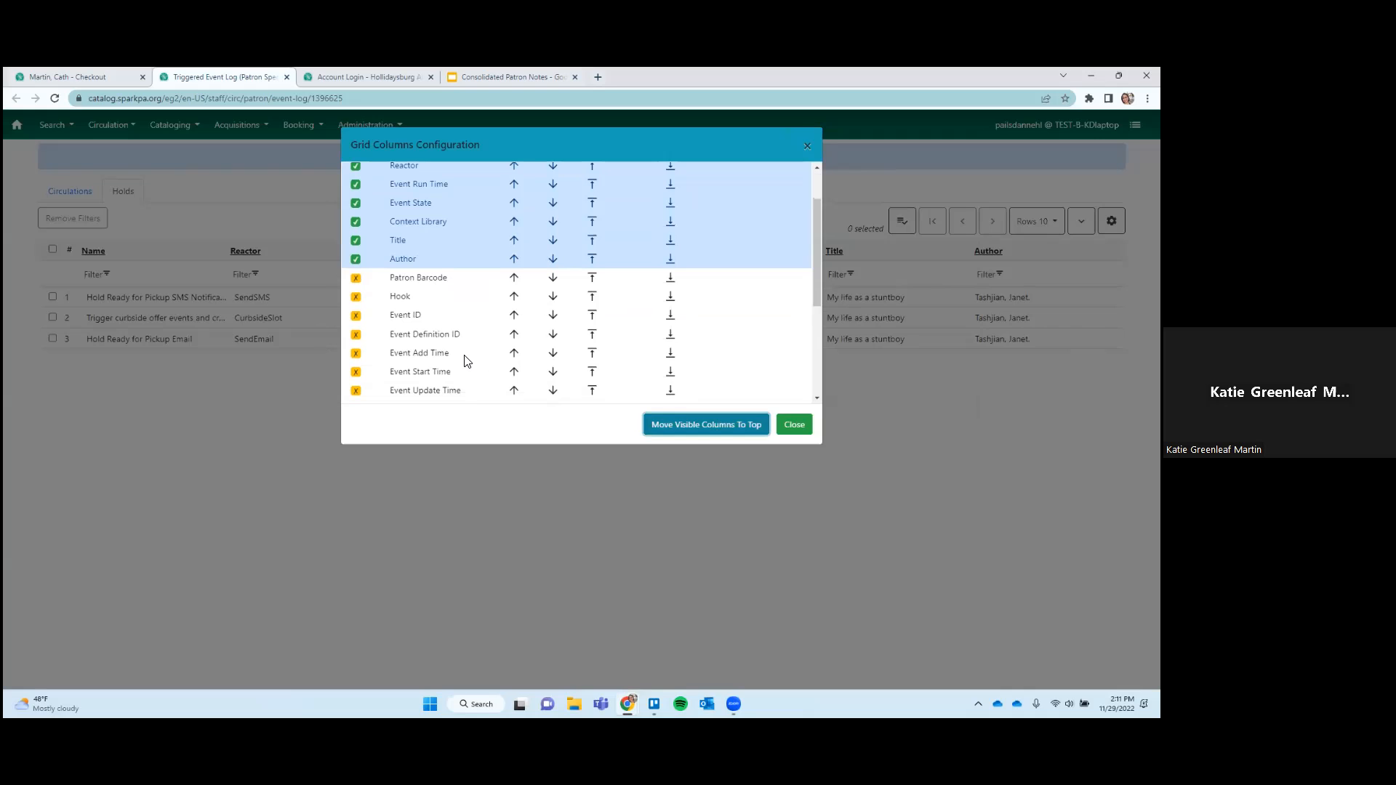
scroll(468, 362, down, 2)
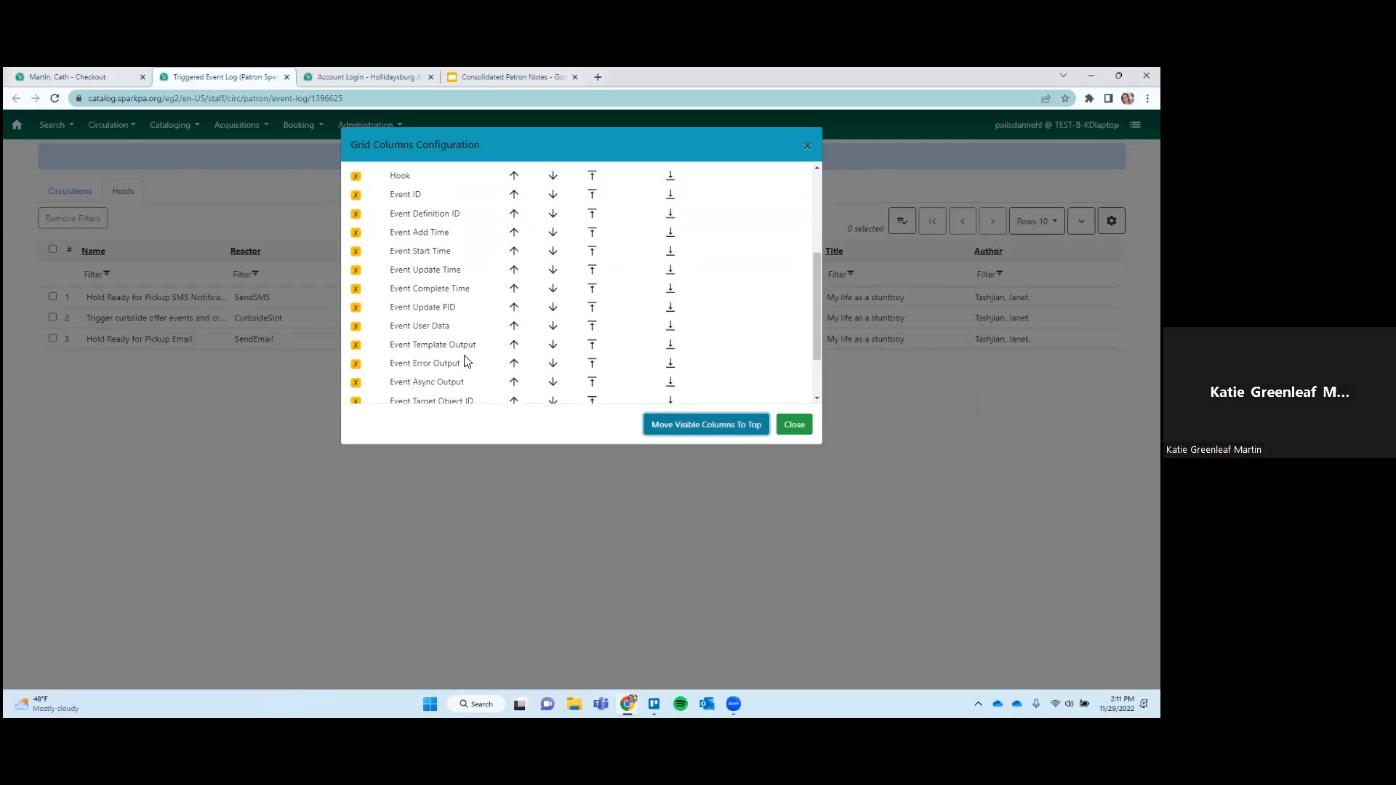
scroll(467, 361, down, 2)
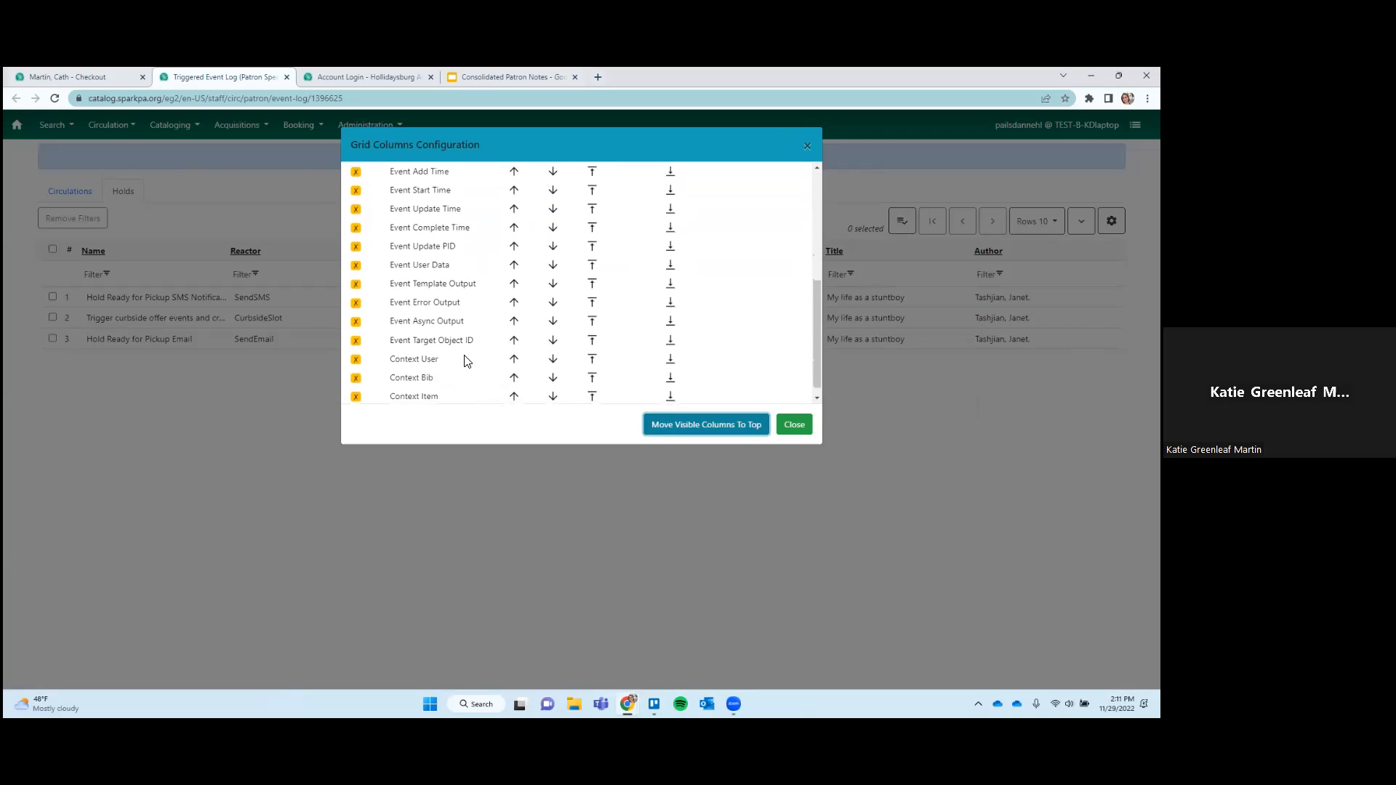
scroll(466, 362, up, 4)
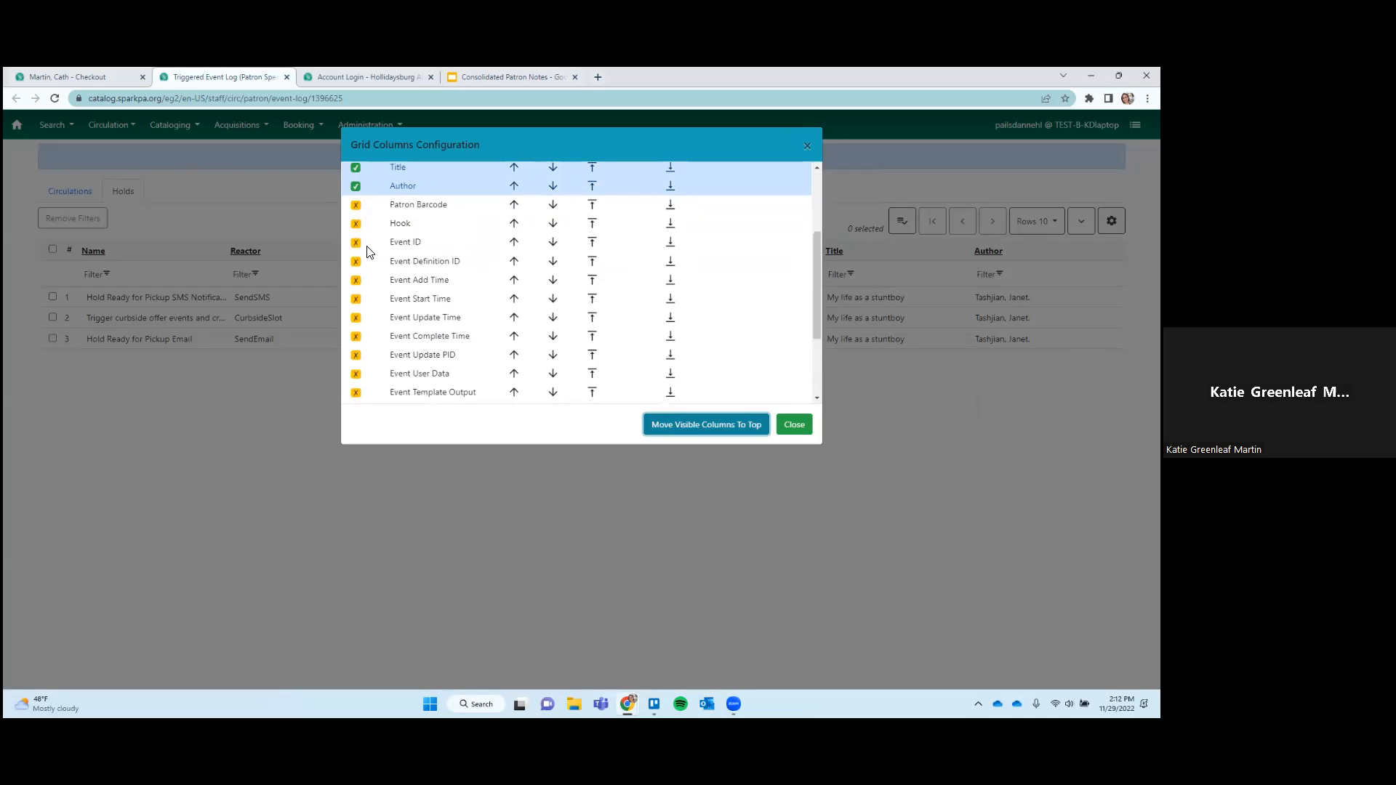
scroll(423, 242, up, 3)
scroll(447, 312, down, 3)
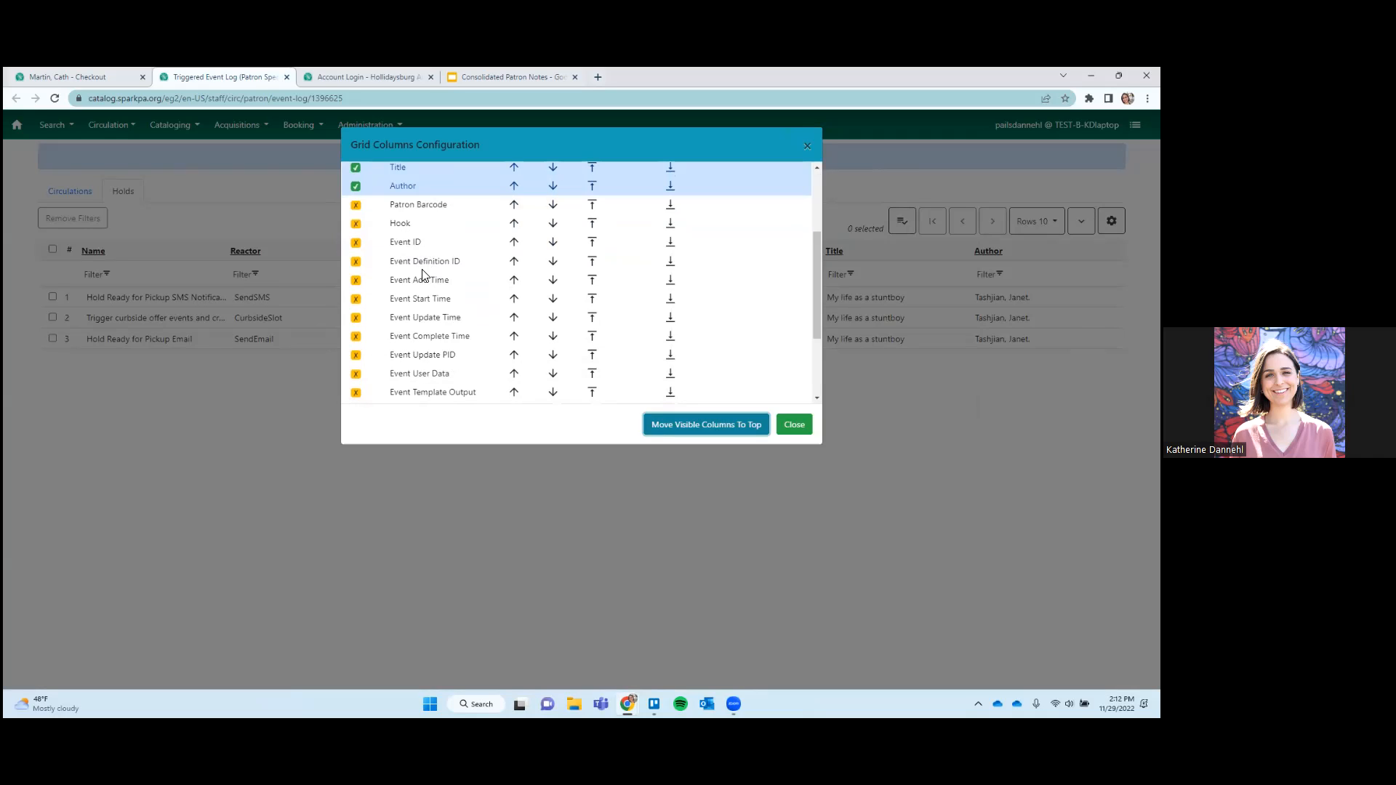
scroll(449, 323, down, 1)
scroll(471, 334, down, 1)
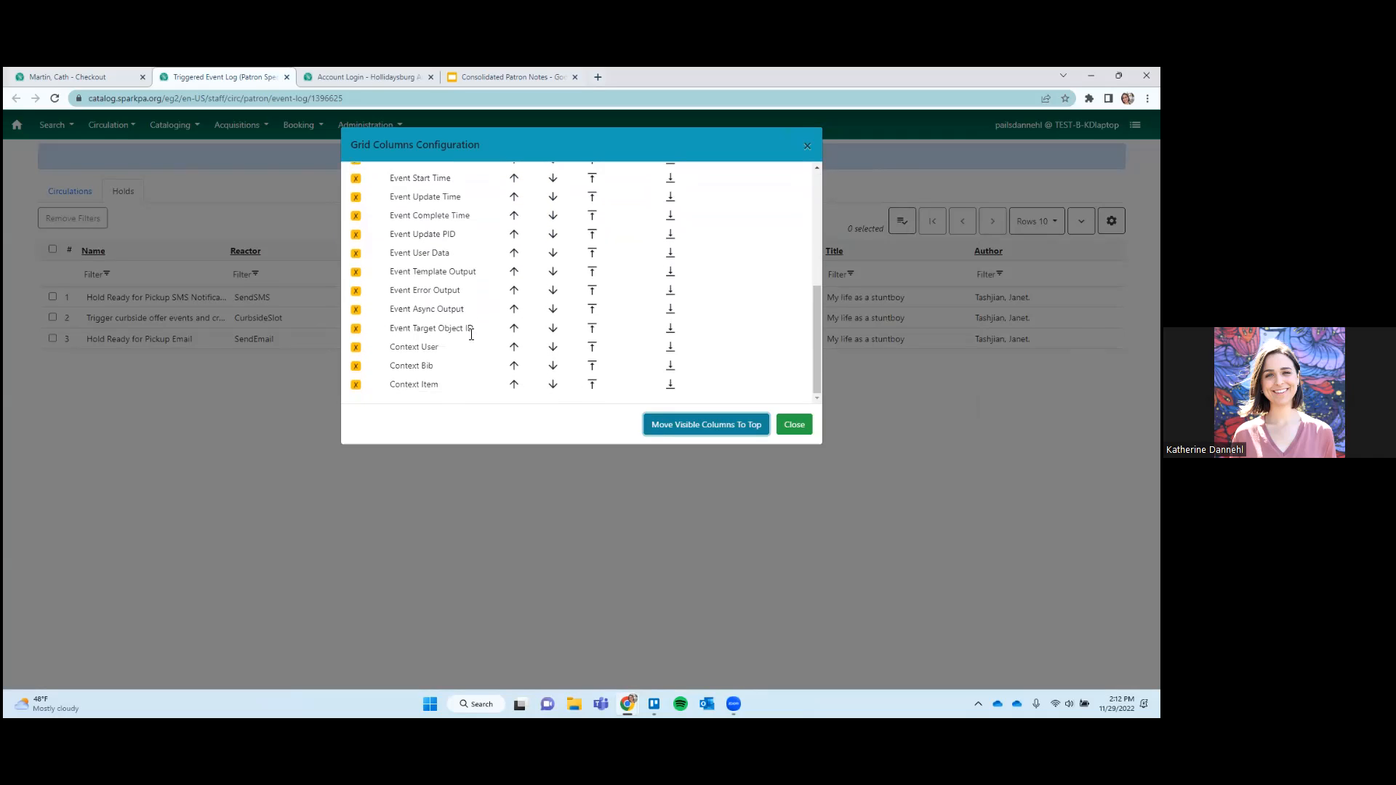
scroll(471, 334, up, 4)
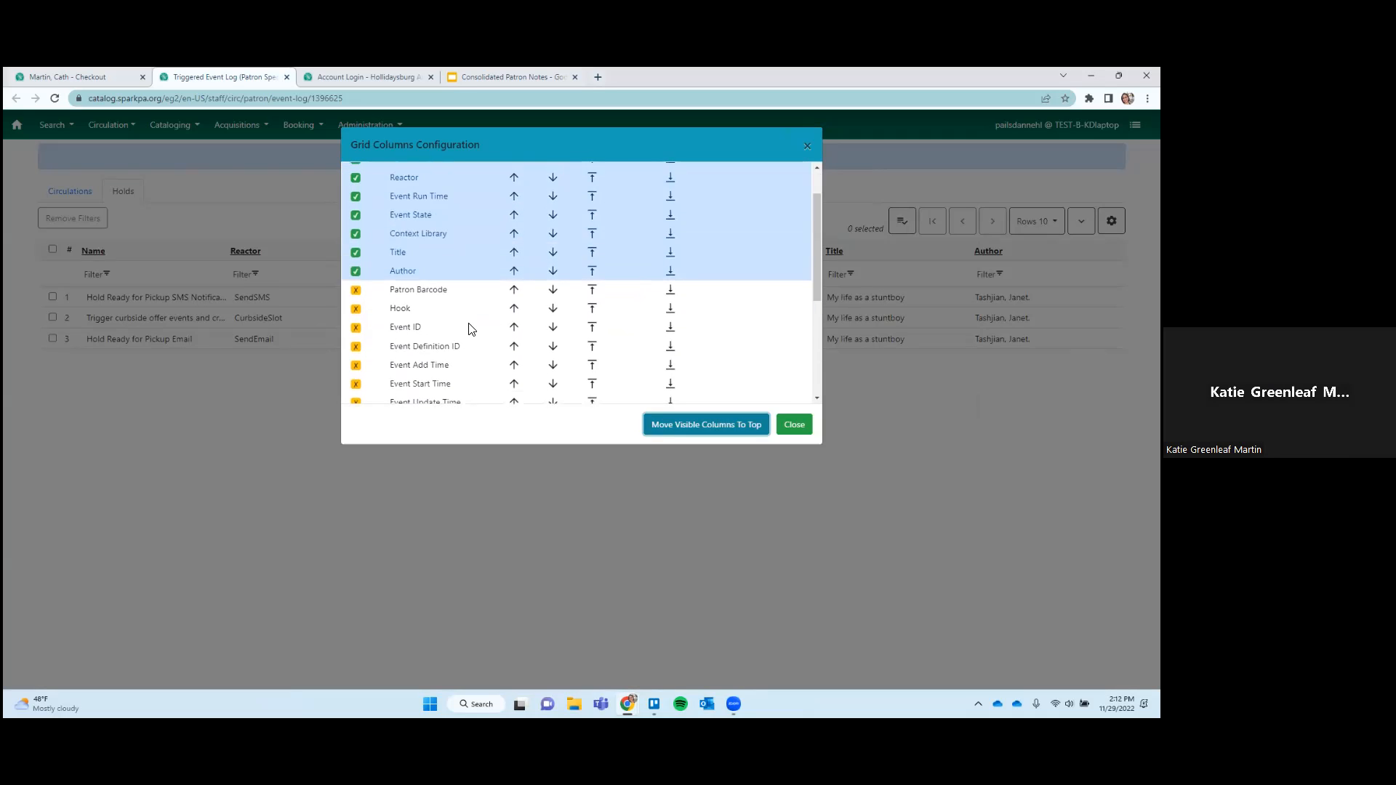
scroll(471, 329, up, 1)
Try displaying the Event ID, Hook and Patron Barcode columns in the Holds grid one by one, hiding each again, and close the configuration
click(451, 363)
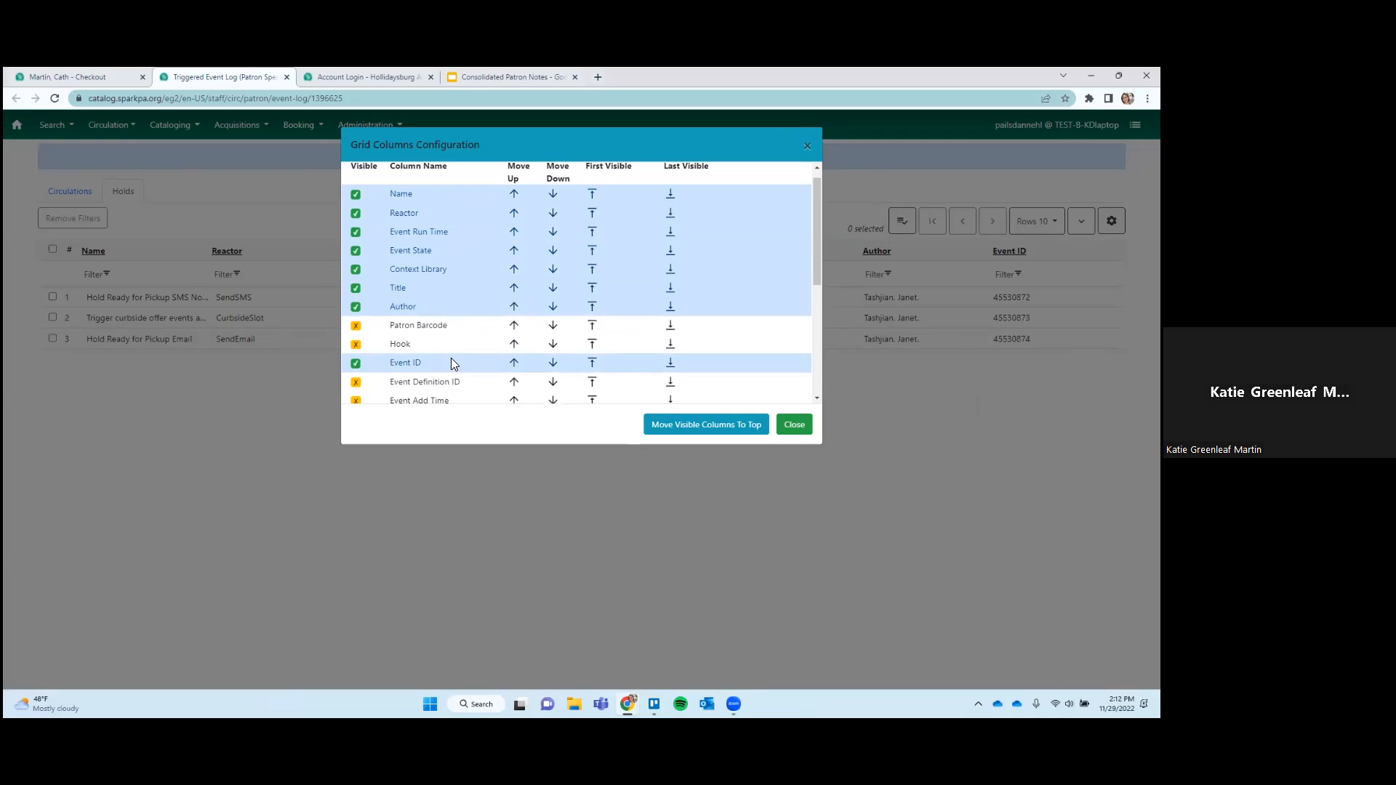
click(451, 363)
click(447, 346)
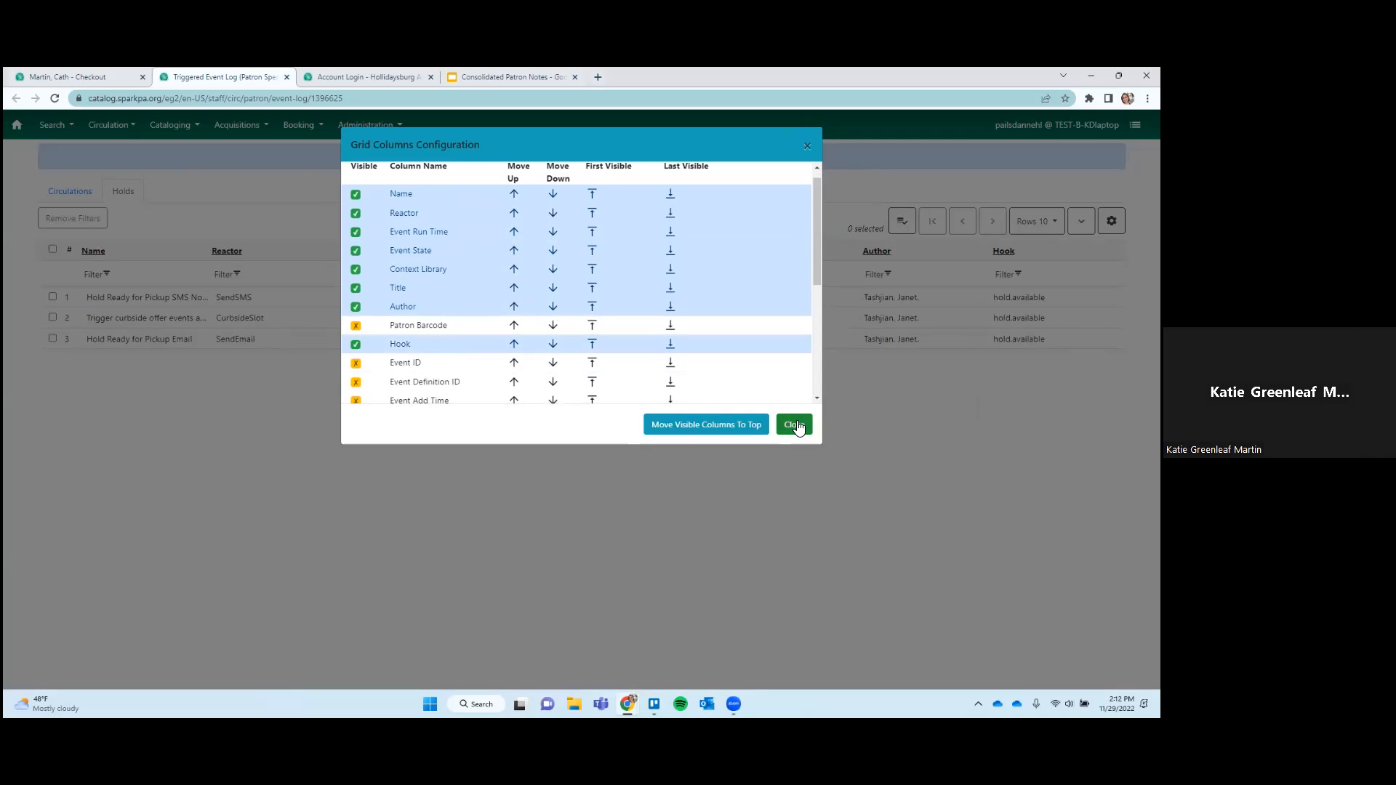
scroll(369, 377, down, 1)
scroll(370, 376, down, 3)
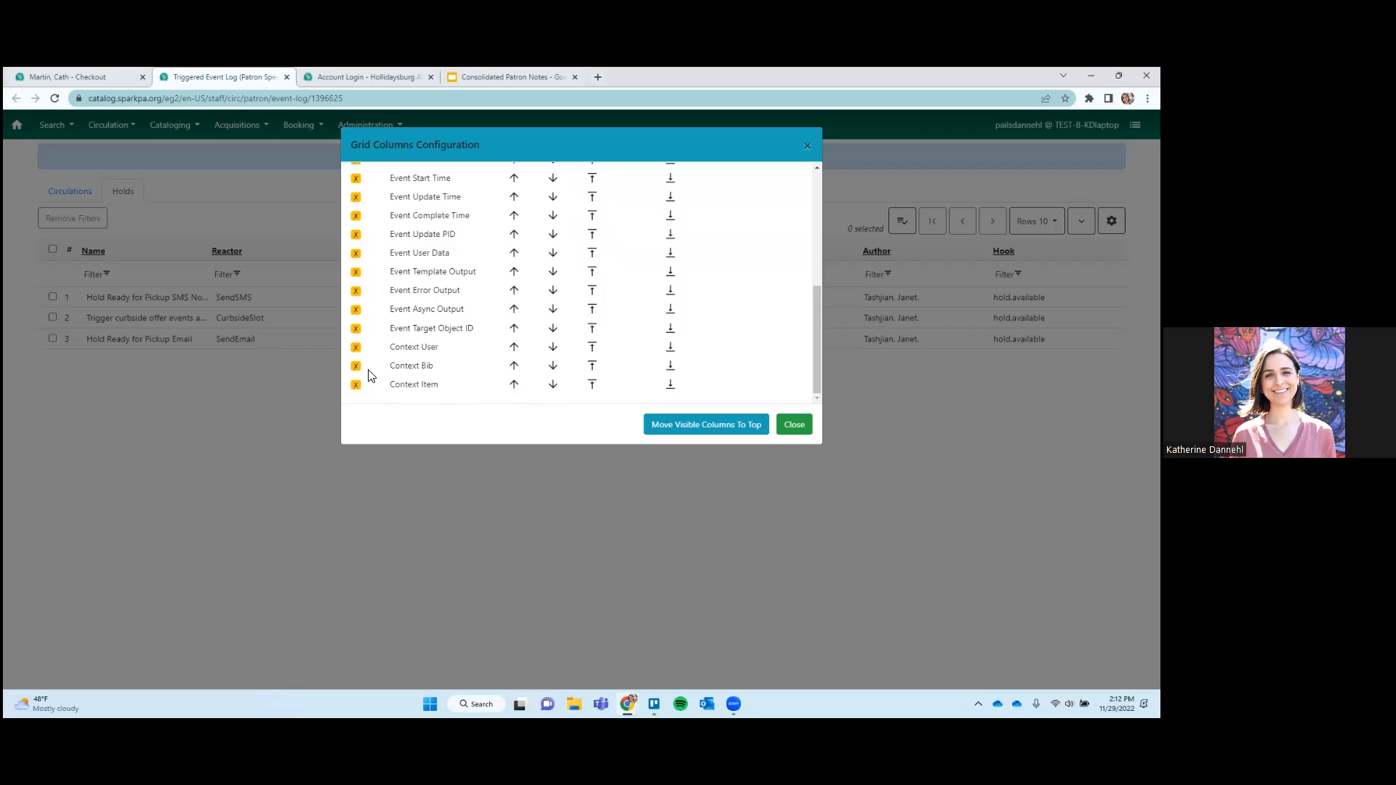
scroll(369, 377, up, 5)
click(355, 345)
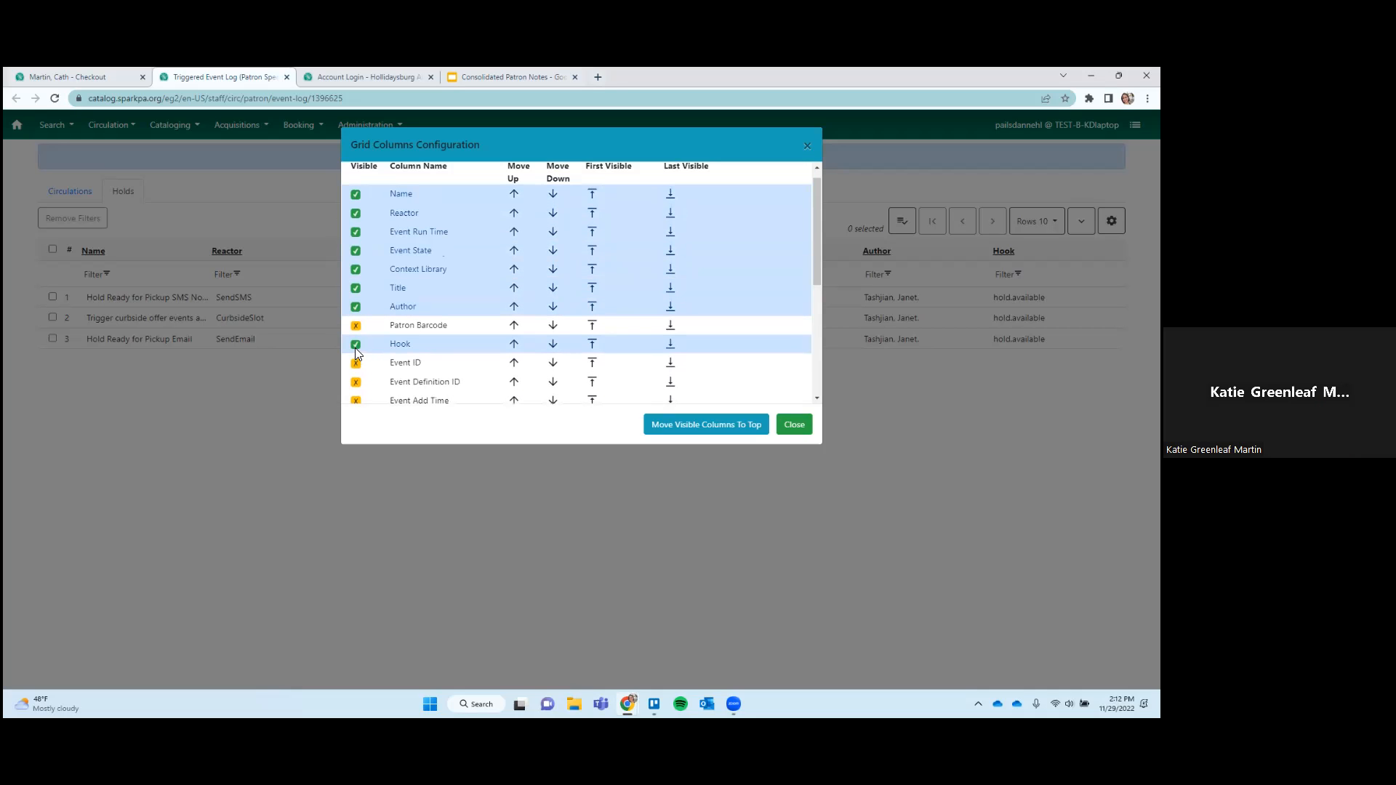
click(355, 346)
click(356, 326)
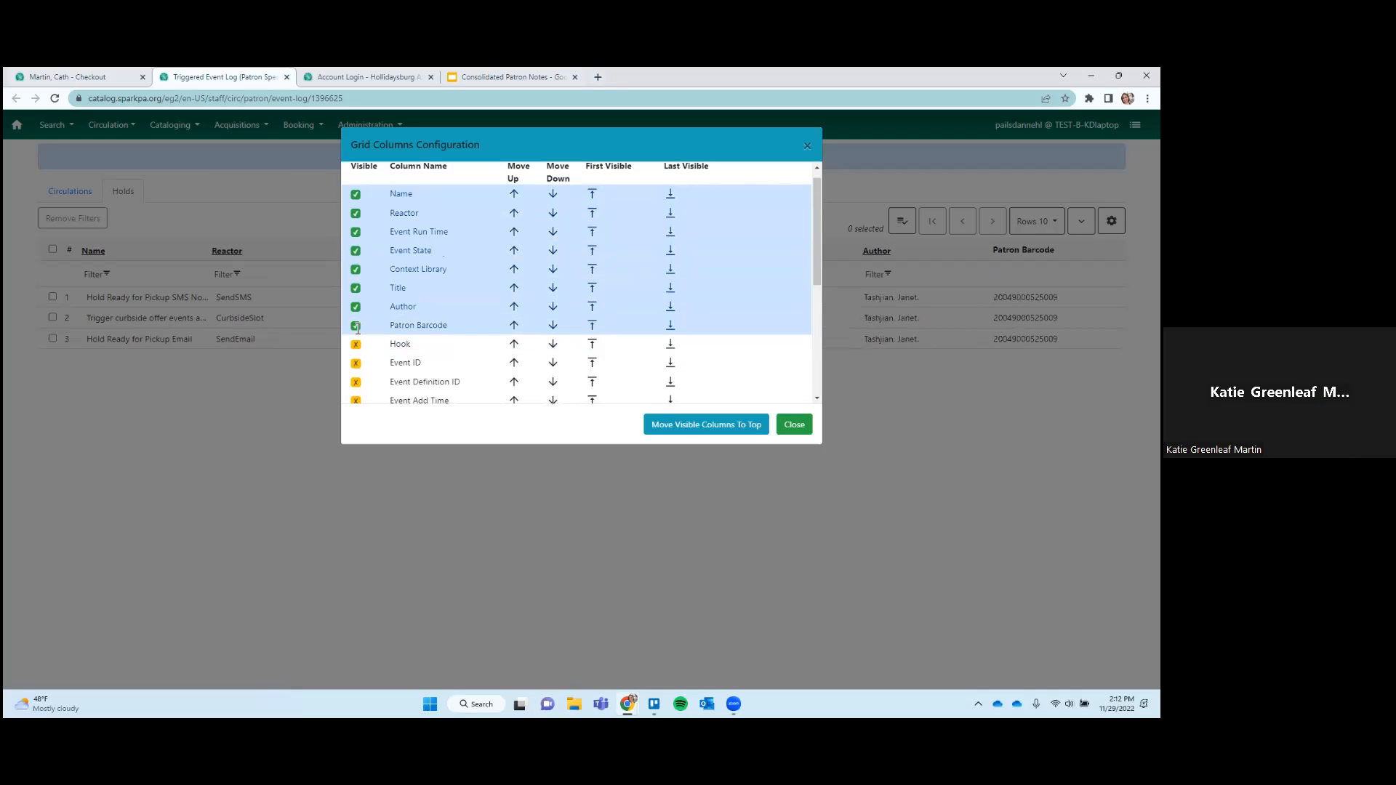
click(357, 326)
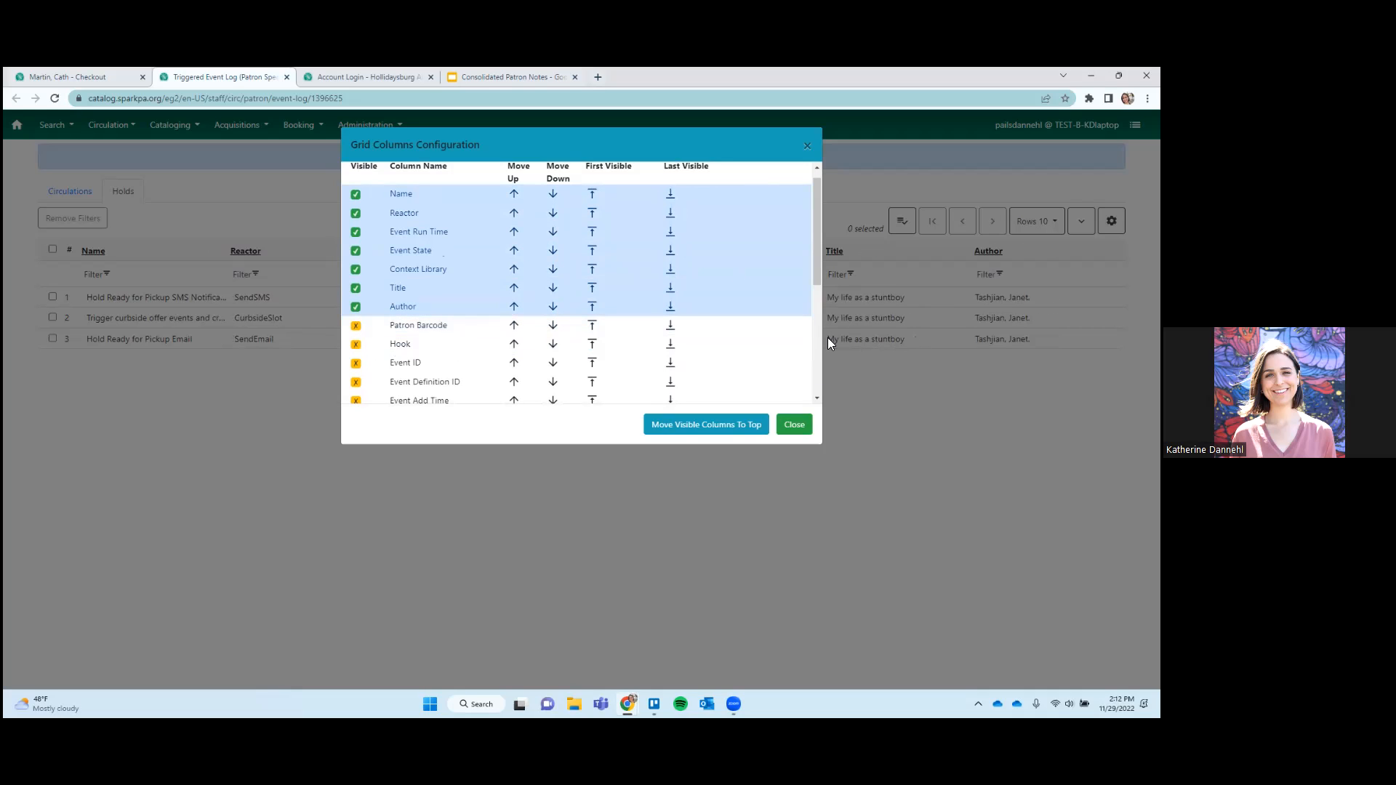
click(795, 424)
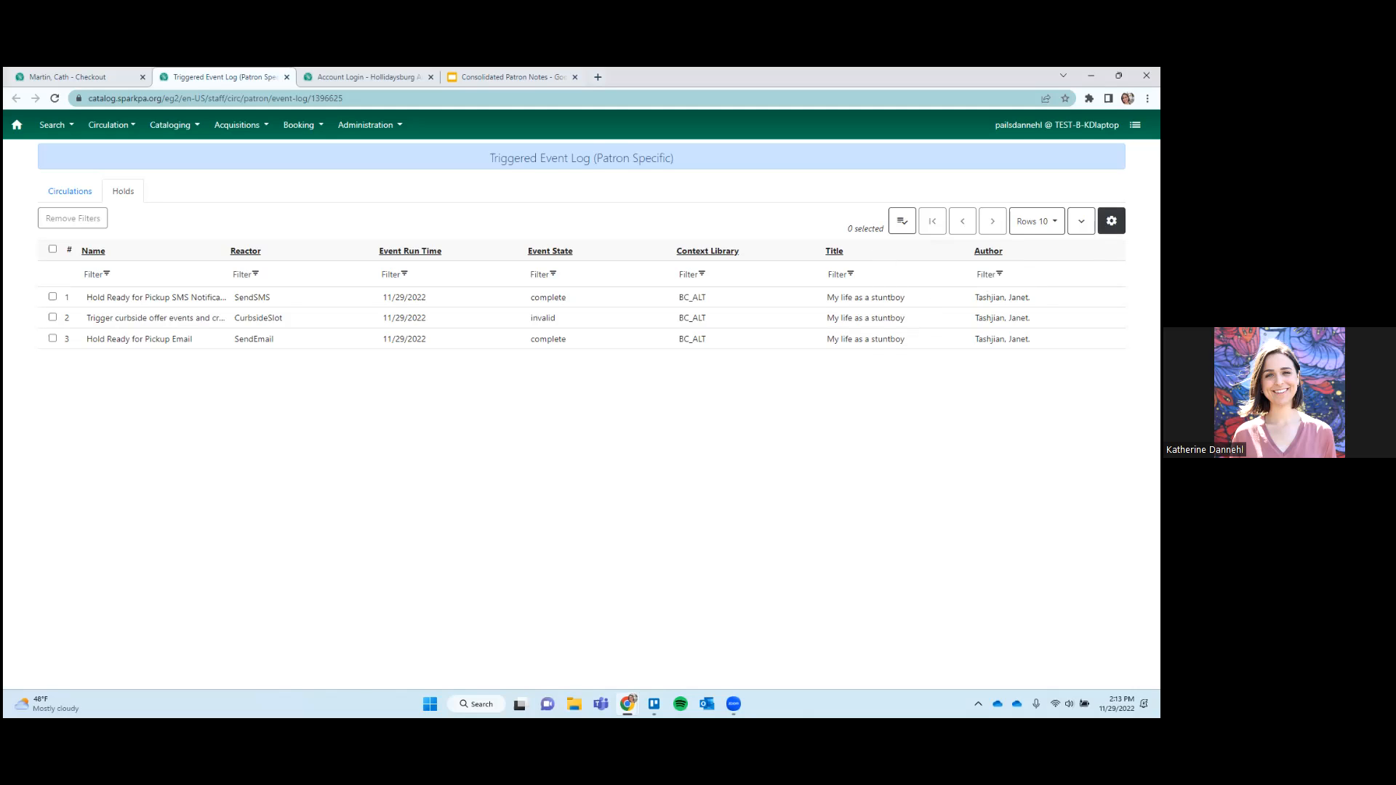
Reopen the Holds grid's column configuration, review the available event columns and close it without changes
click(1111, 220)
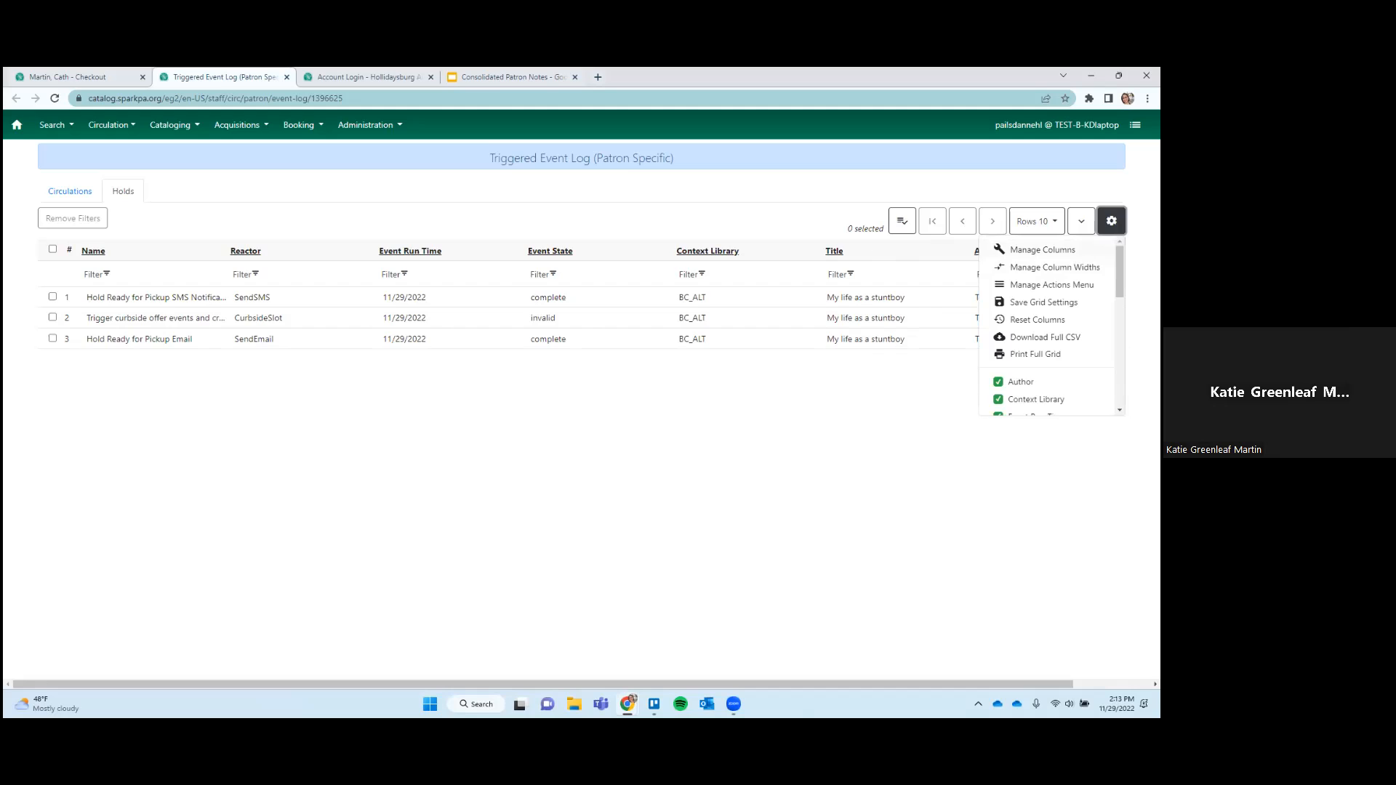
click(1042, 249)
scroll(507, 298, down, 3)
scroll(507, 298, down, 2)
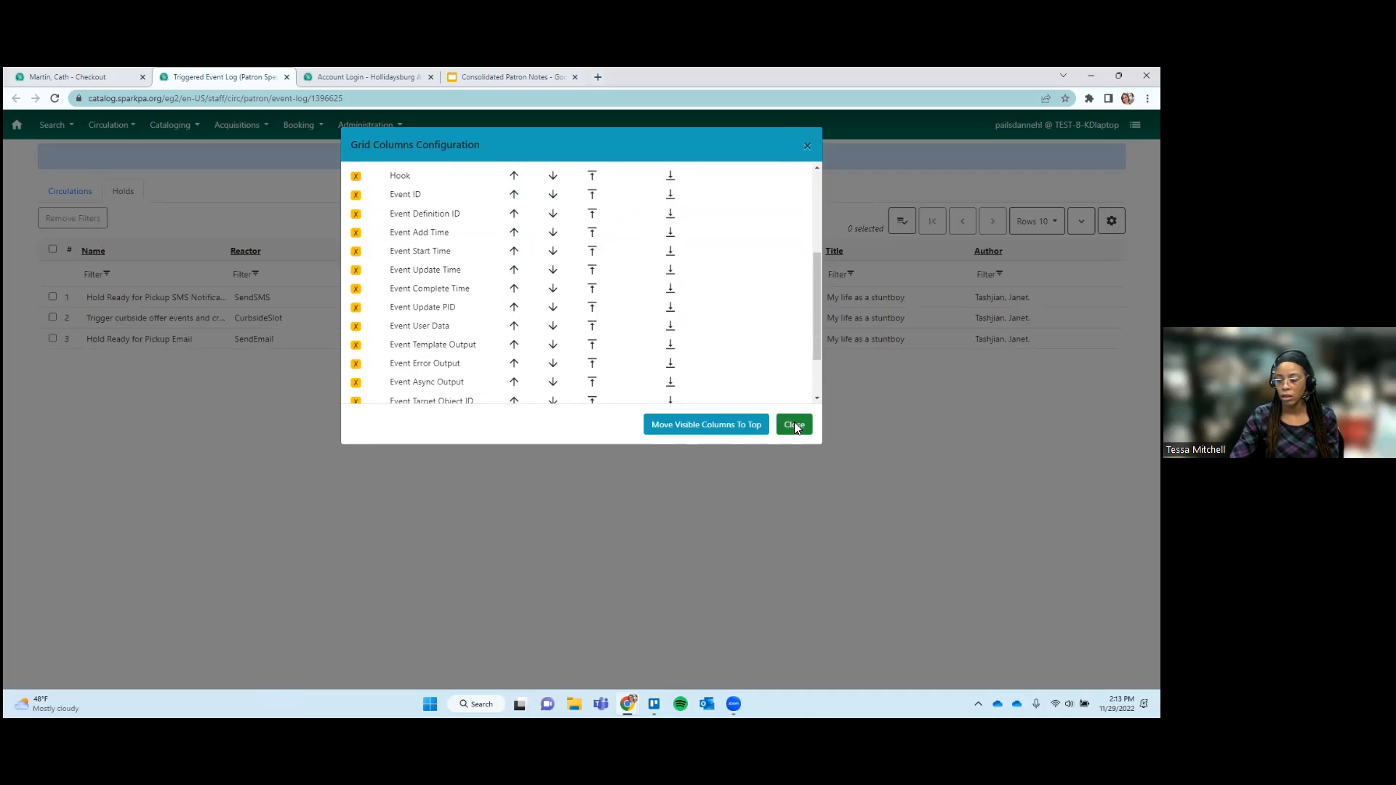
click(794, 424)
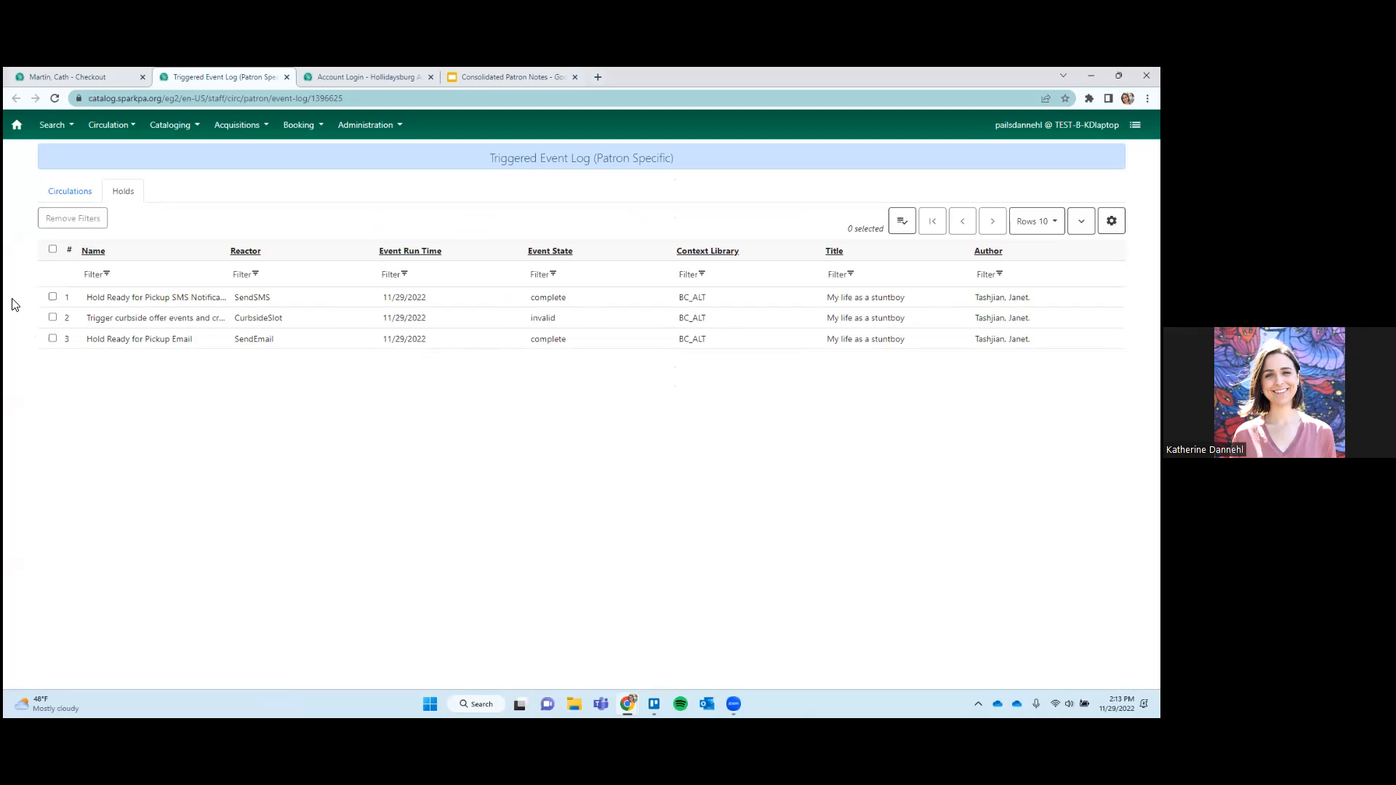
Check the Circulations events once more, return to Holds and look up the actions for selected rows
click(52, 249)
click(52, 249)
click(71, 193)
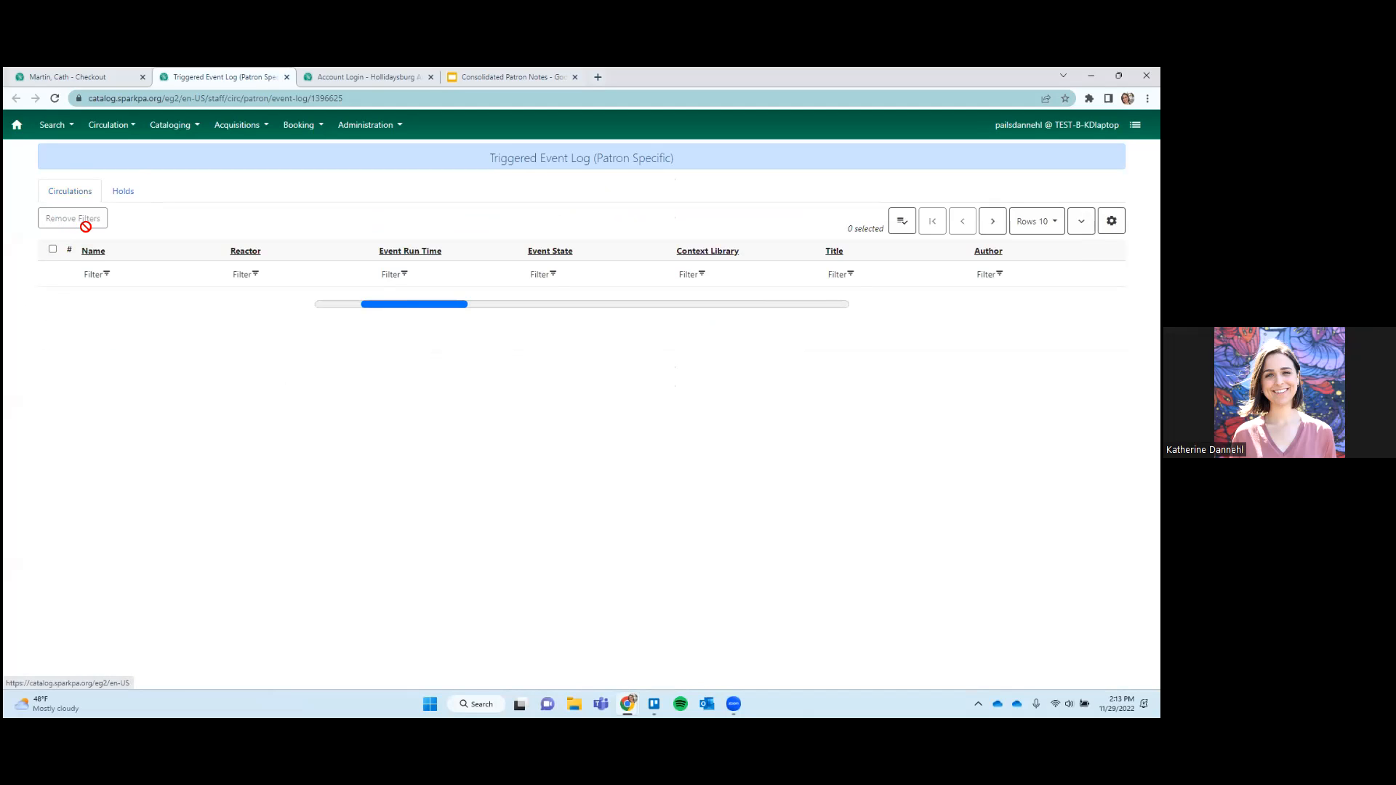
click(125, 195)
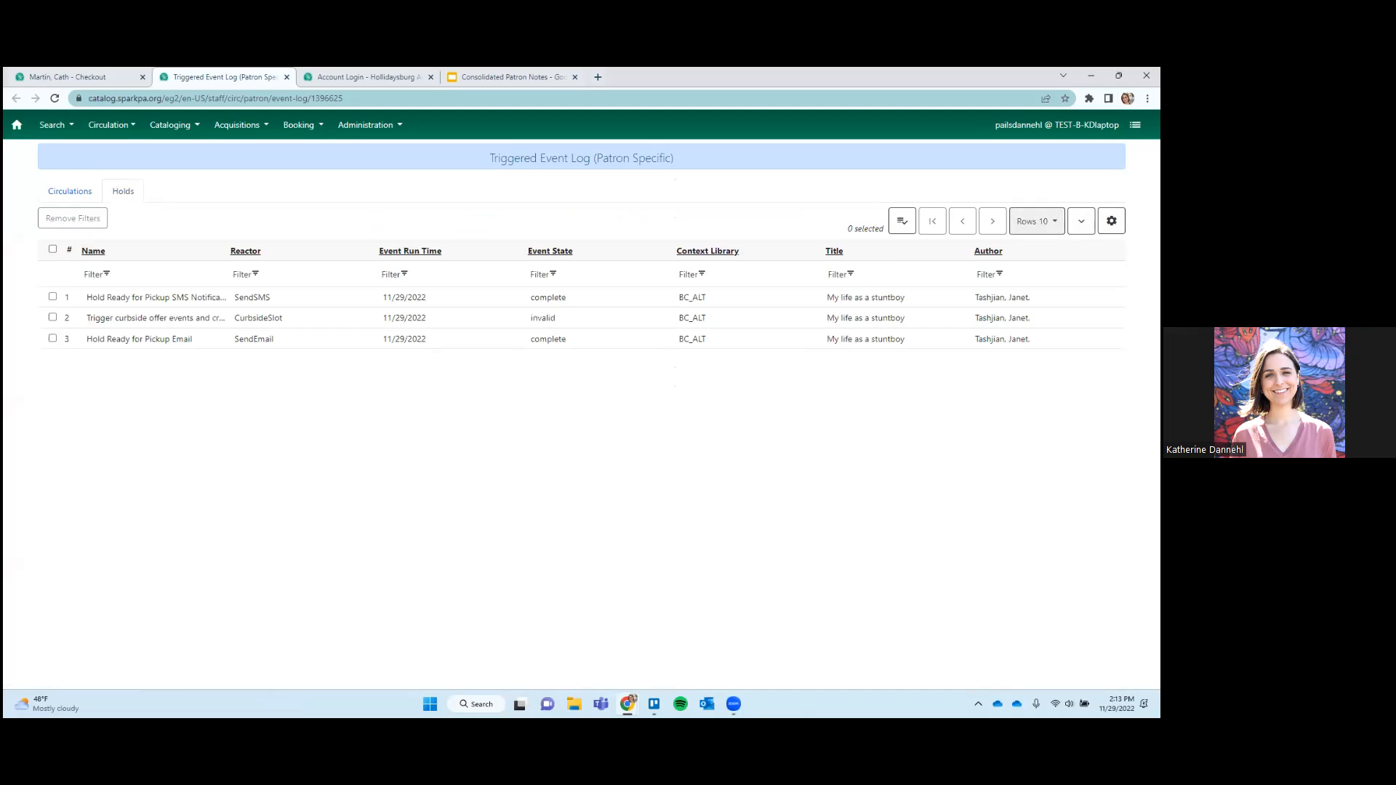
click(902, 221)
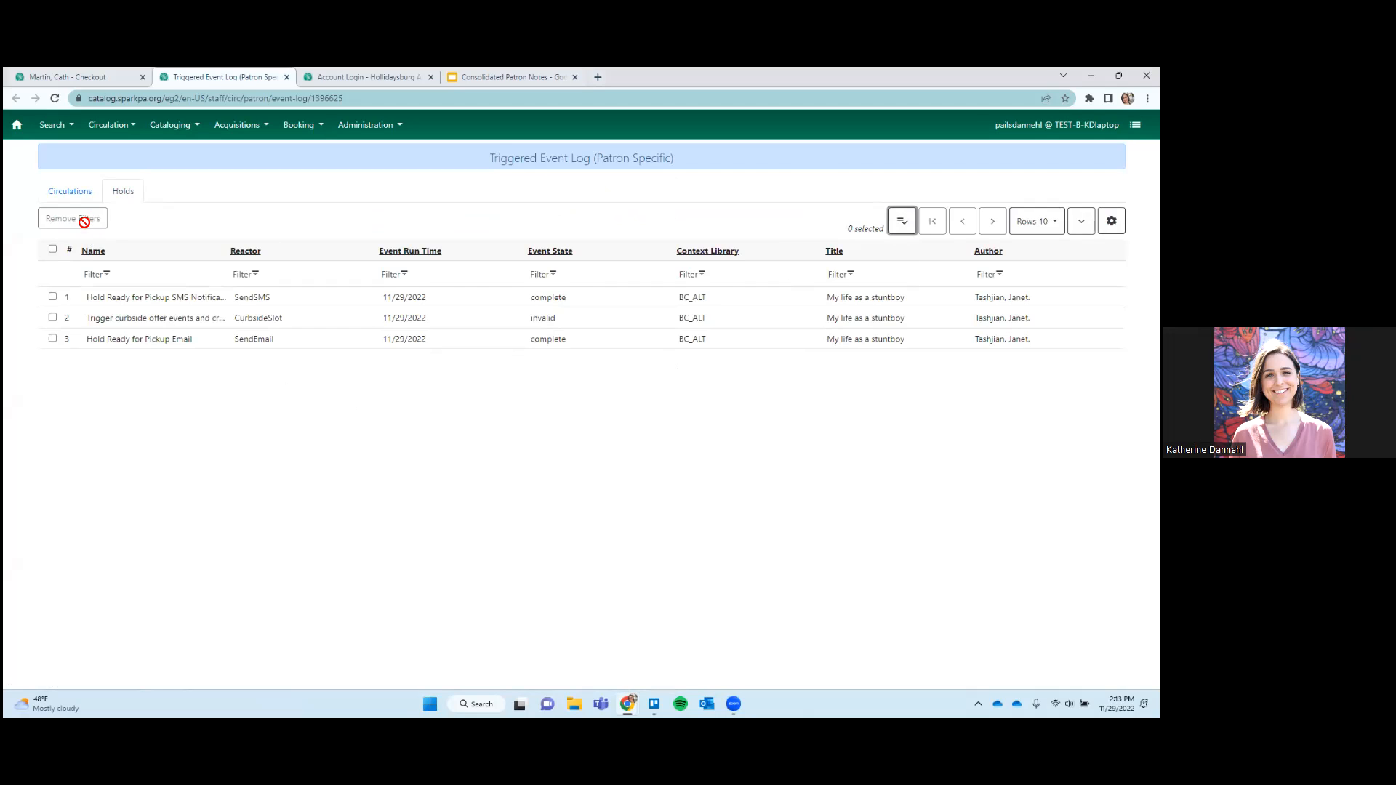
Examine the filter operators offered for the Name and Reactor columns of the Holds events without applying a filter
click(97, 277)
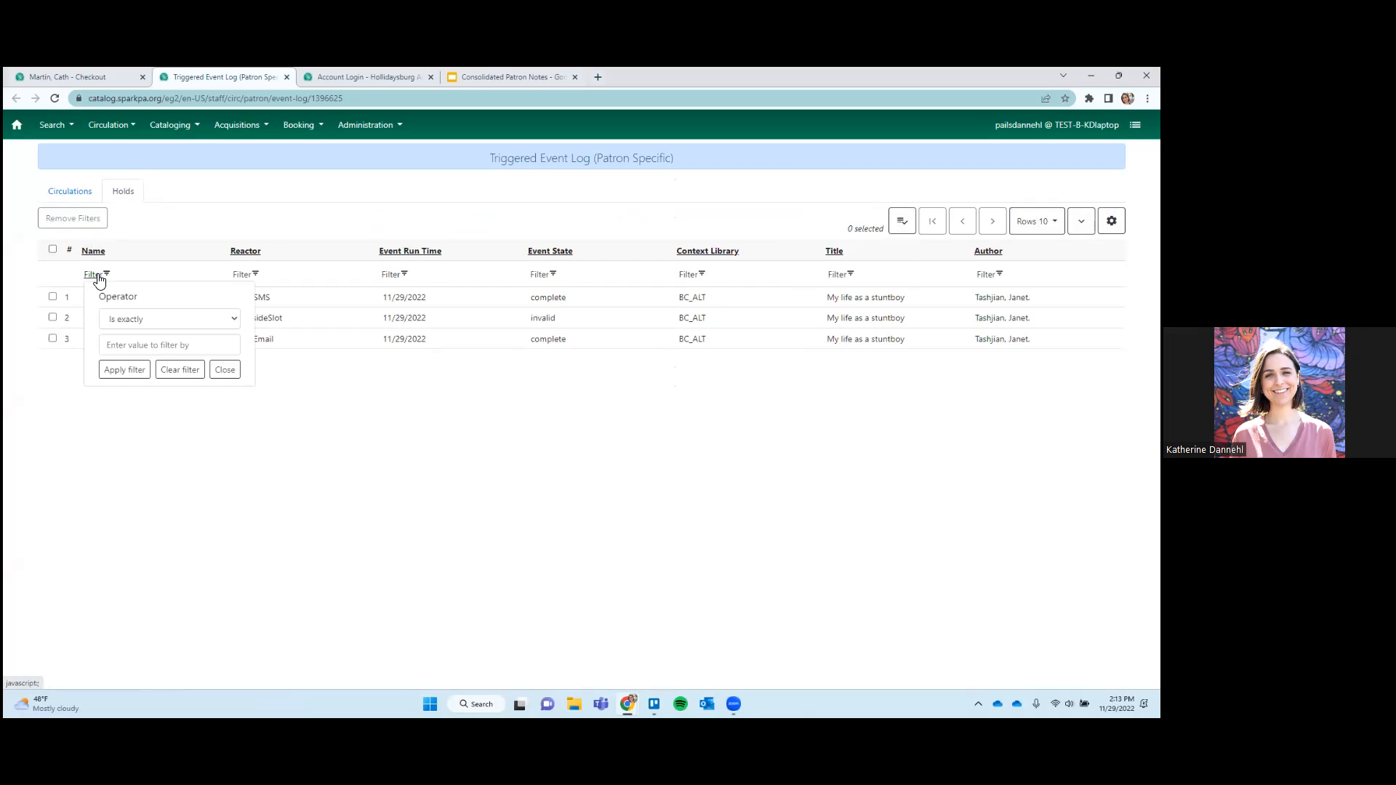
click(239, 324)
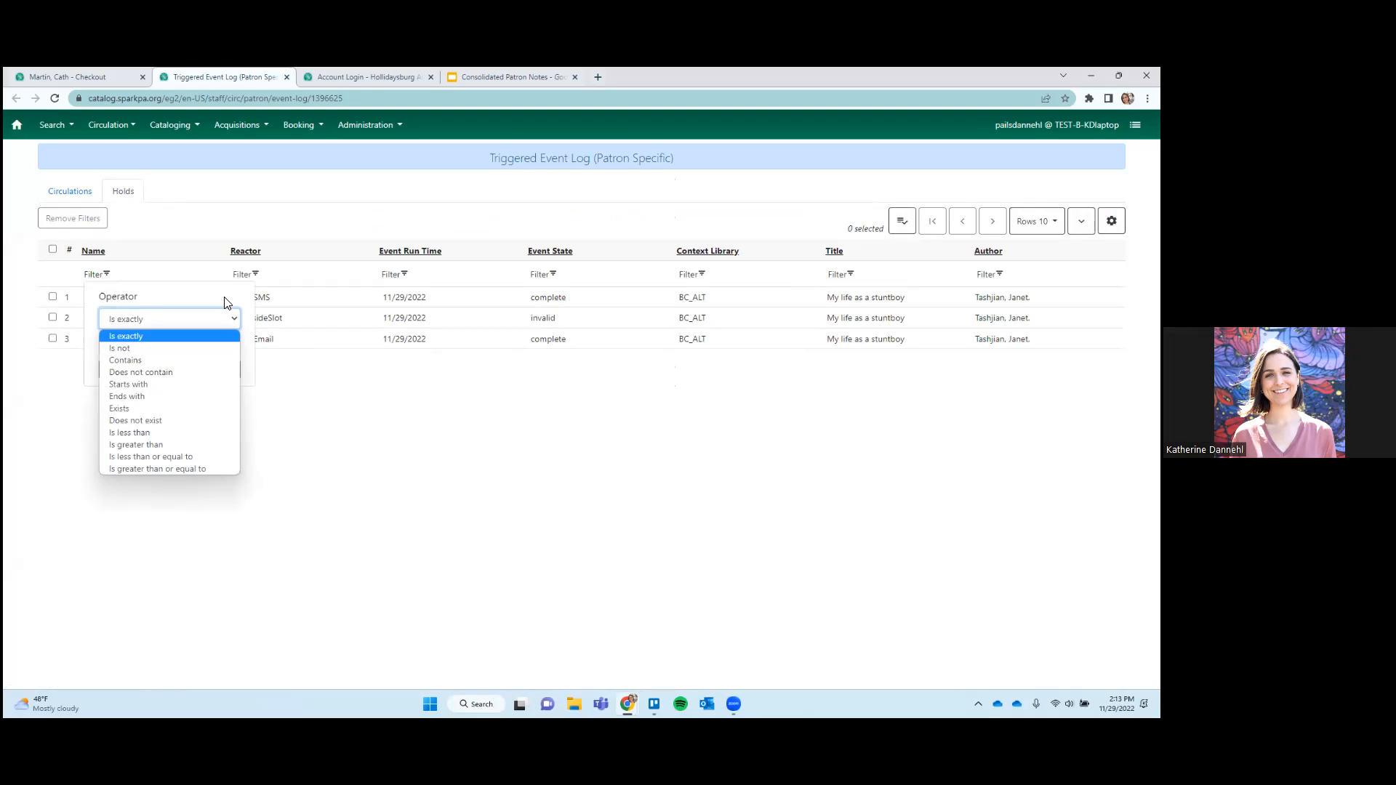
click(223, 304)
click(228, 317)
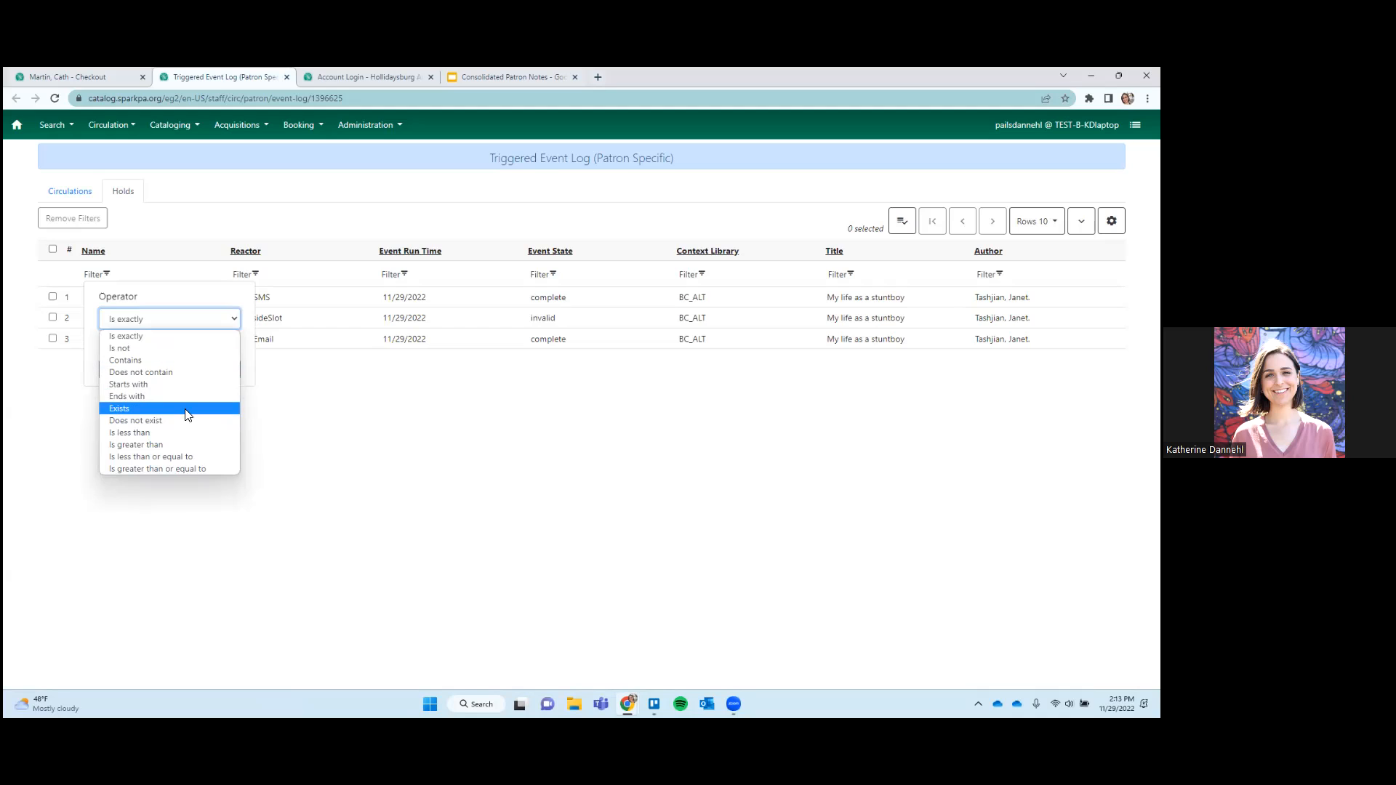
click(309, 402)
click(301, 304)
click(249, 274)
click(468, 405)
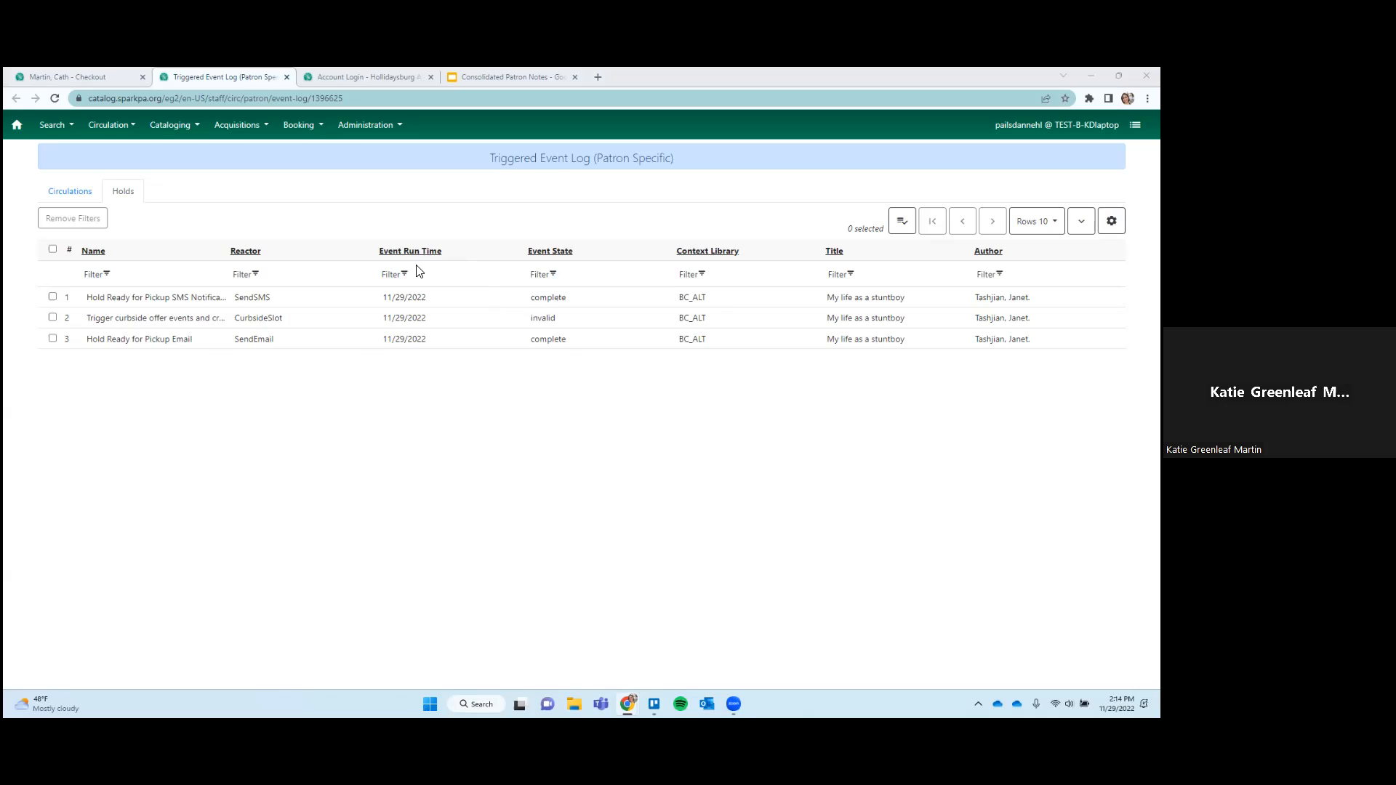
Filter the Holds events to an Event Run Time between 2022-12-01 and 2022-12-31
click(394, 275)
click(484, 320)
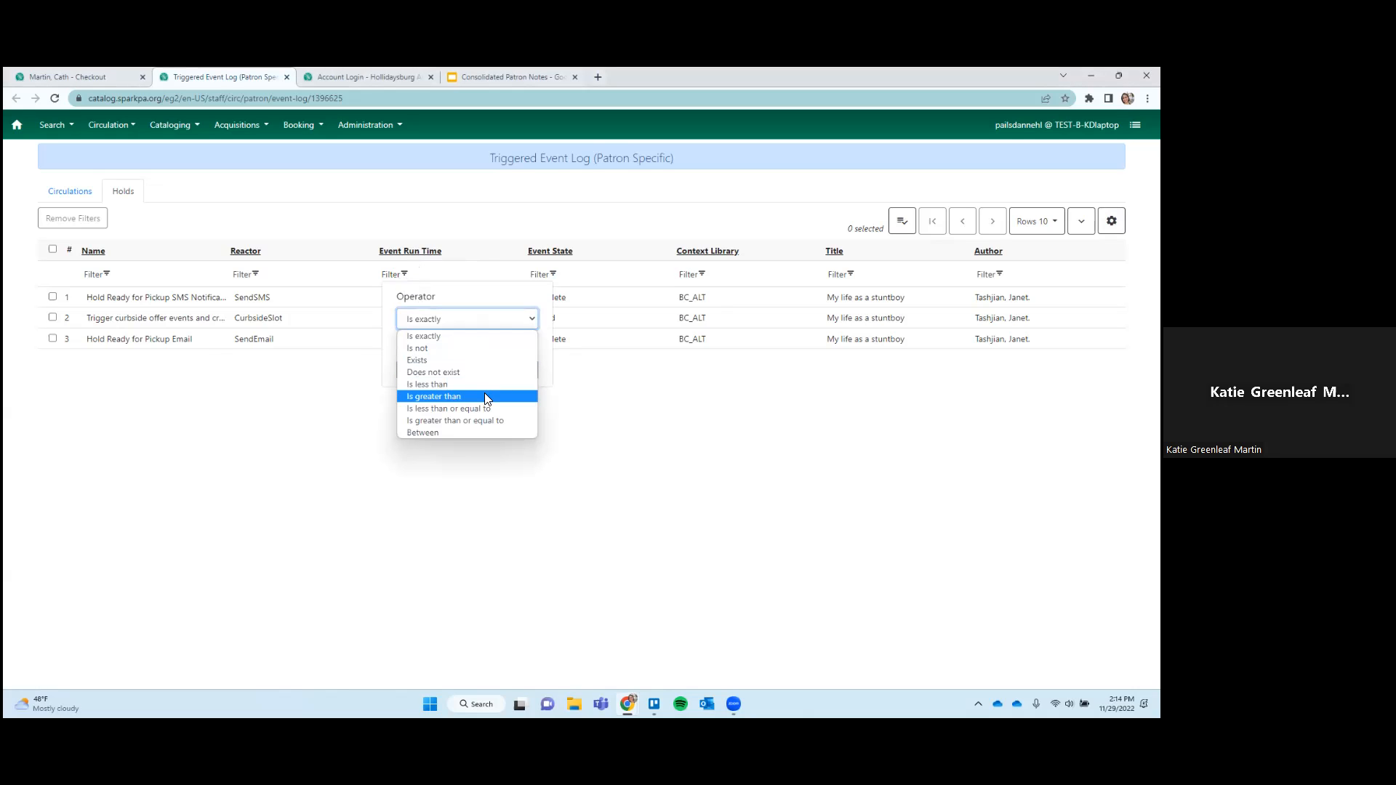
click(475, 431)
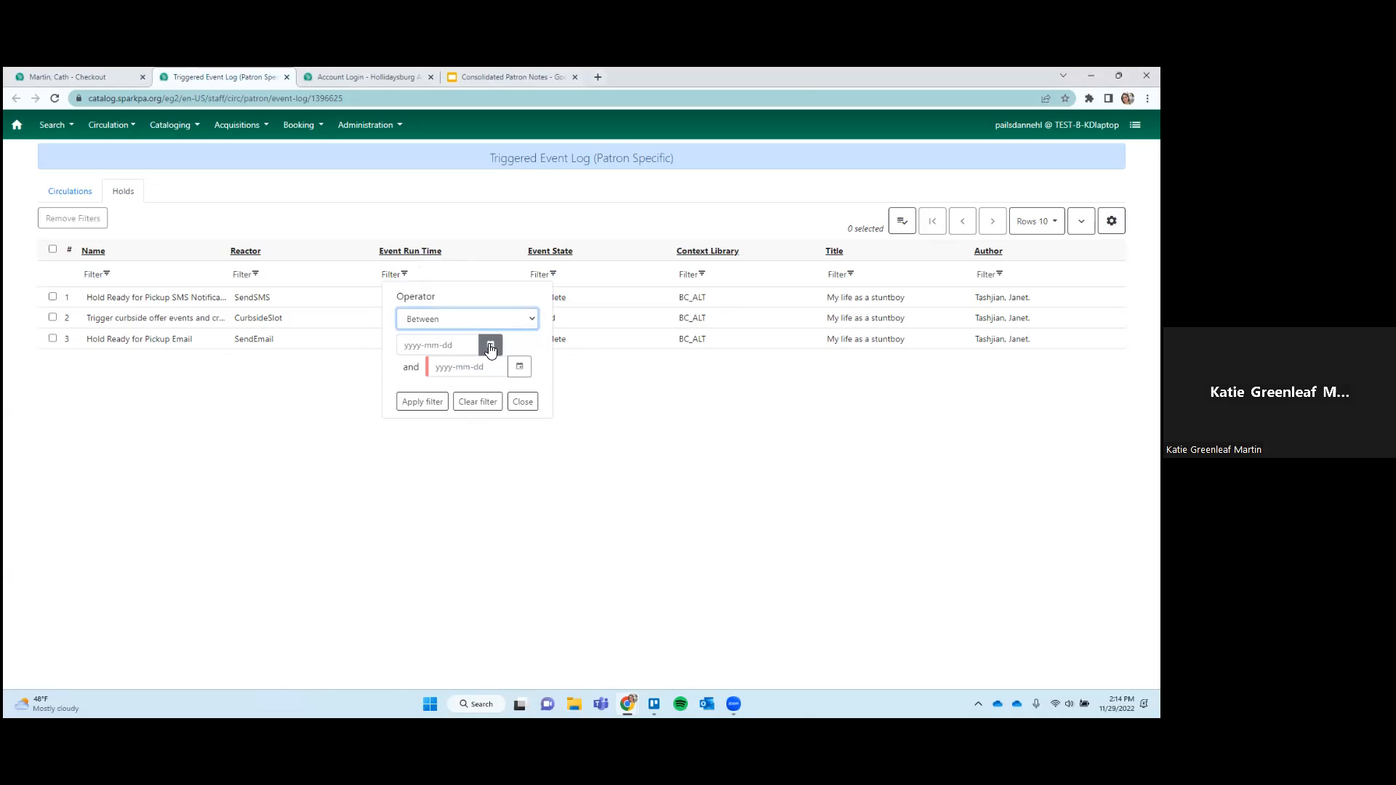
click(490, 347)
click(525, 369)
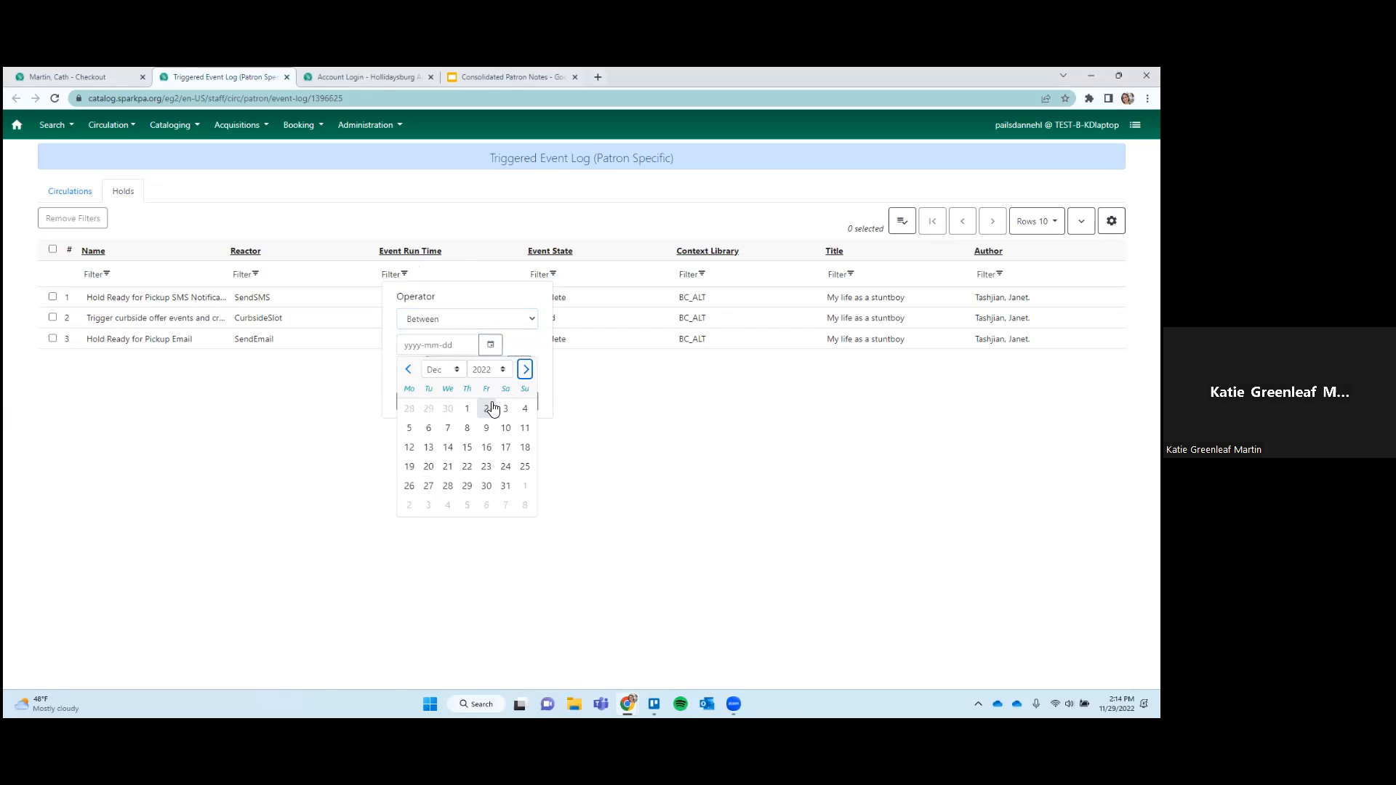
click(466, 408)
click(519, 367)
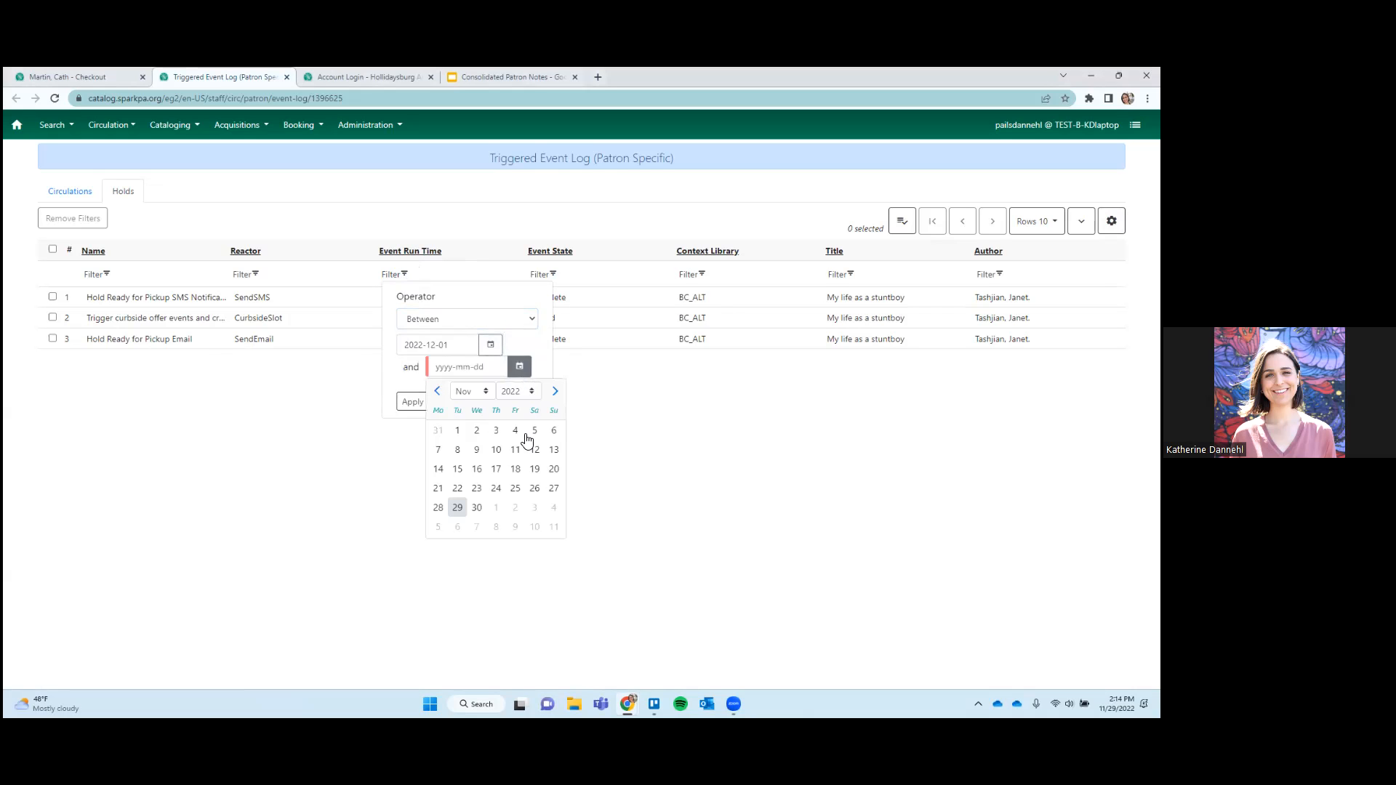
click(554, 392)
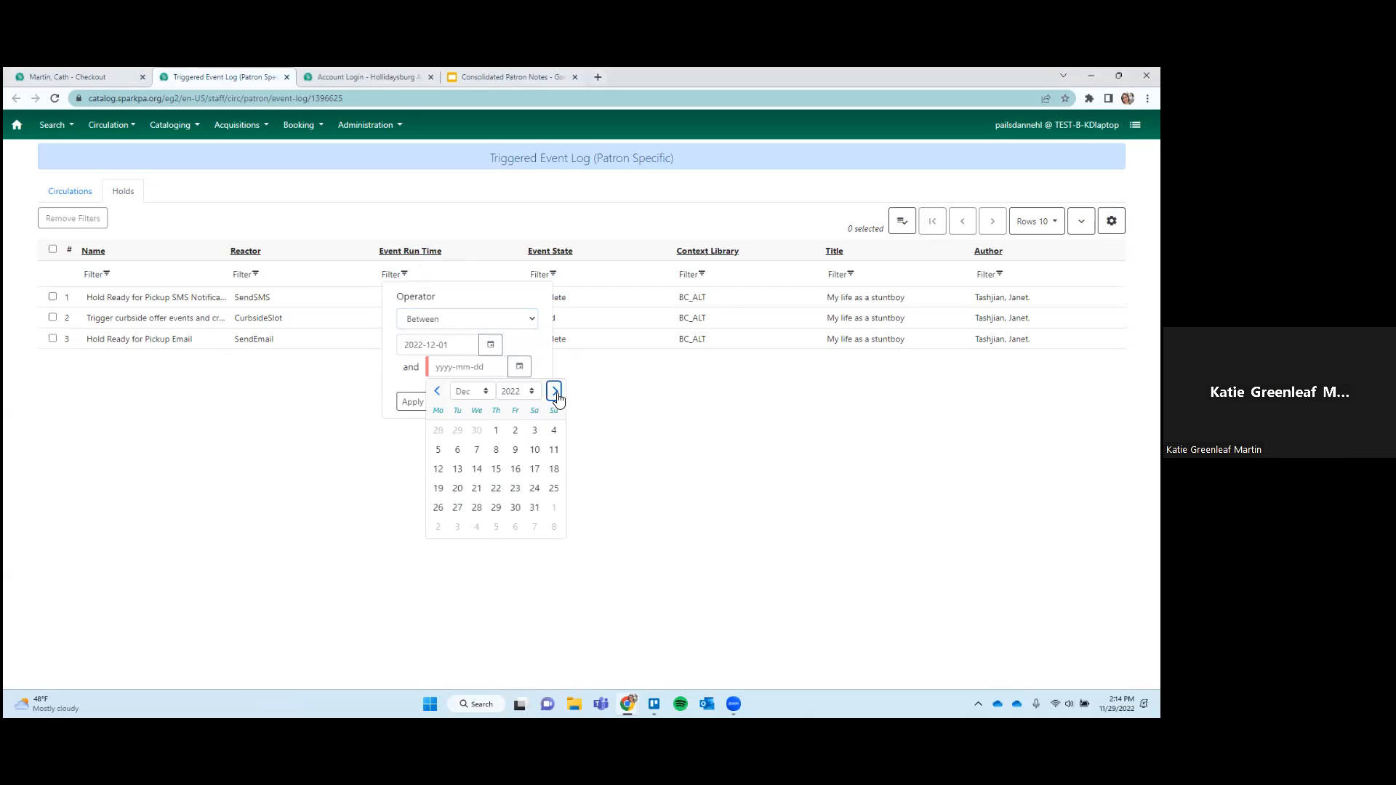
click(534, 507)
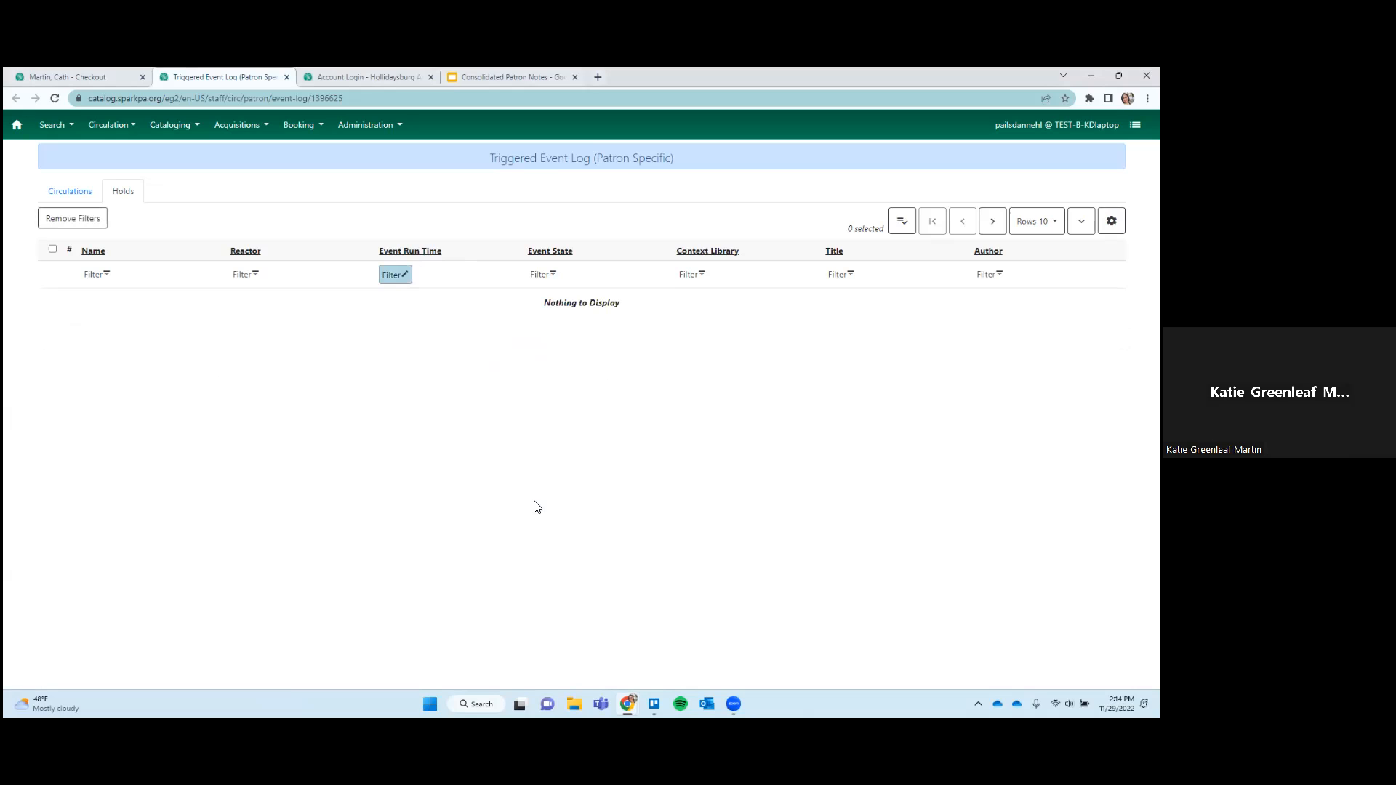
Remove the Event Run Time filter from the Holds events and close its filter settings
click(386, 279)
click(93, 225)
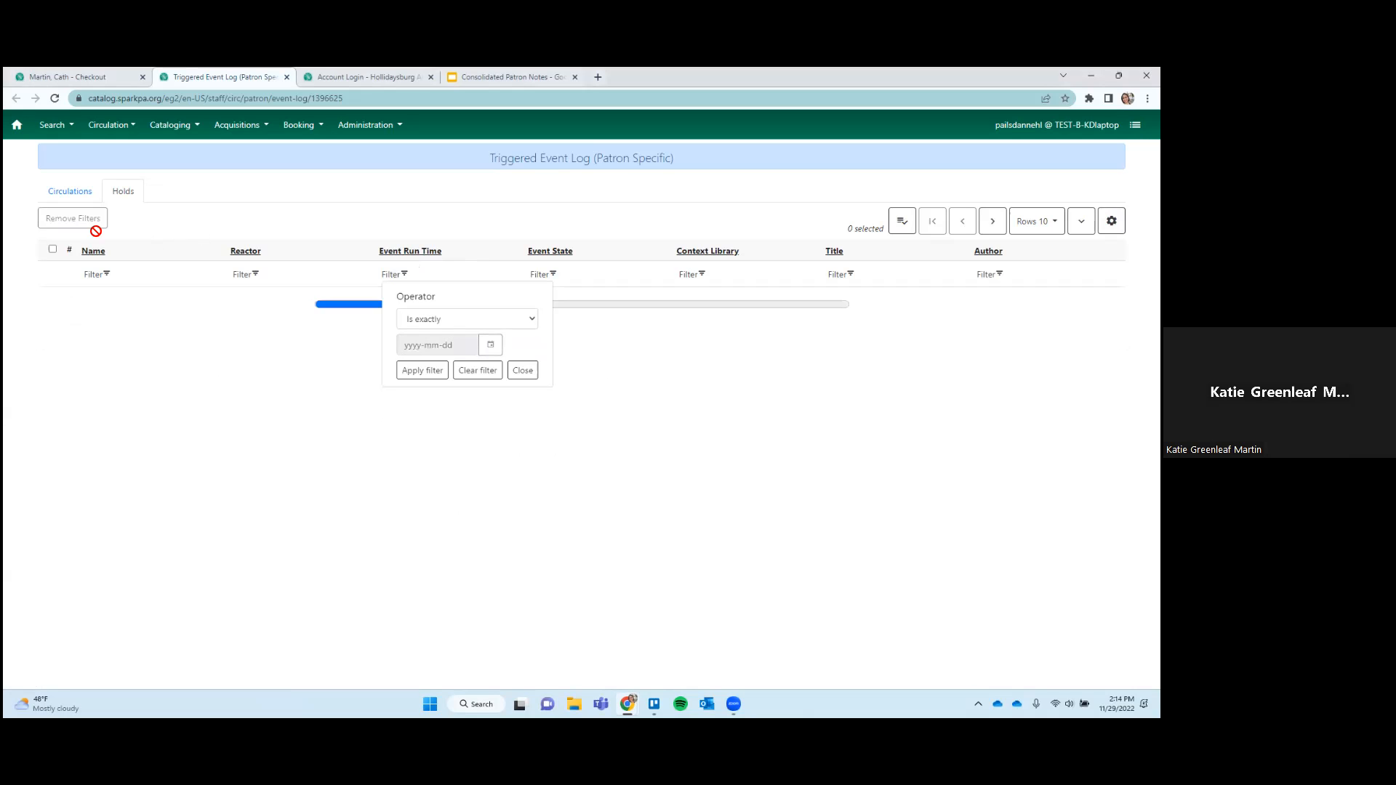
click(531, 373)
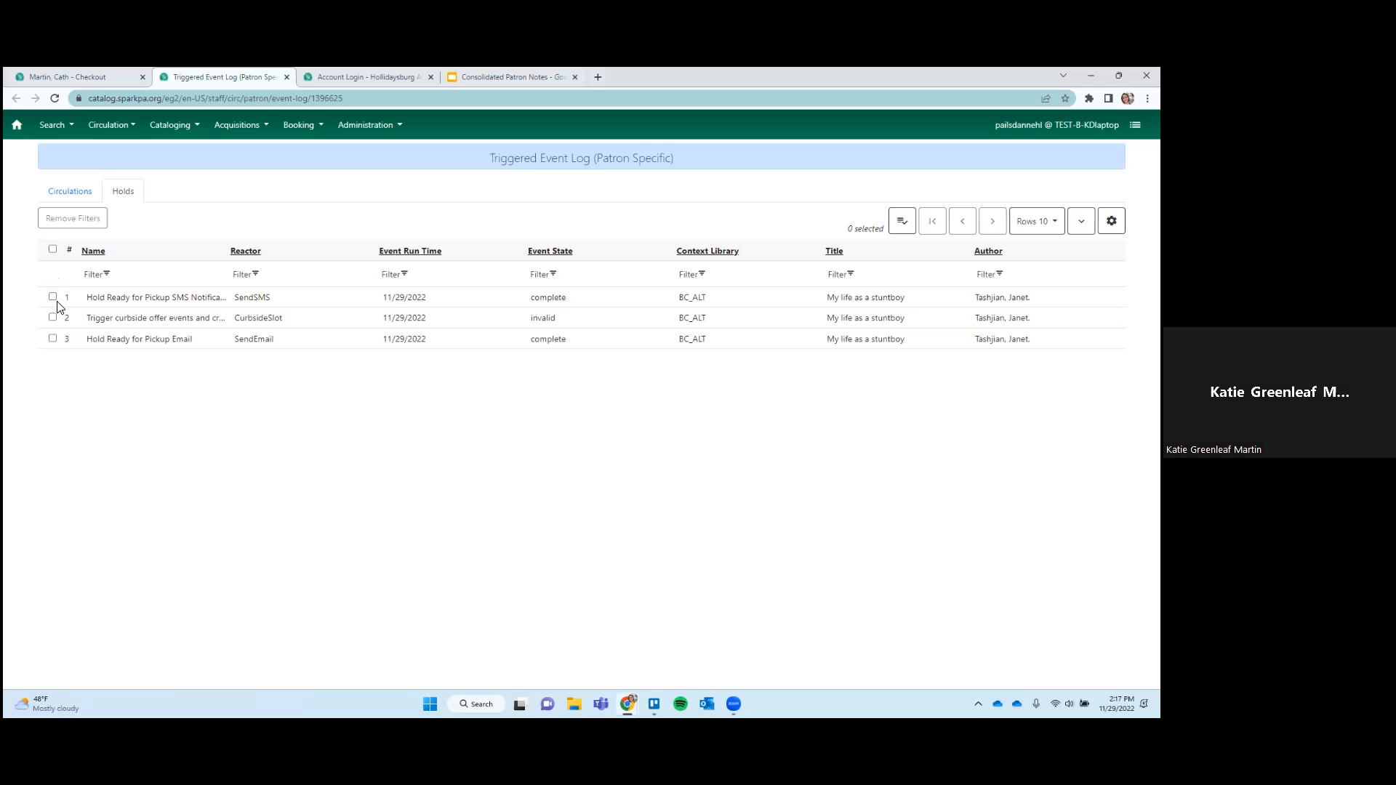
Look up the row actions for the Hold Ready for Pickup SMS event and review the grid settings without changing anything
right_click(608, 301)
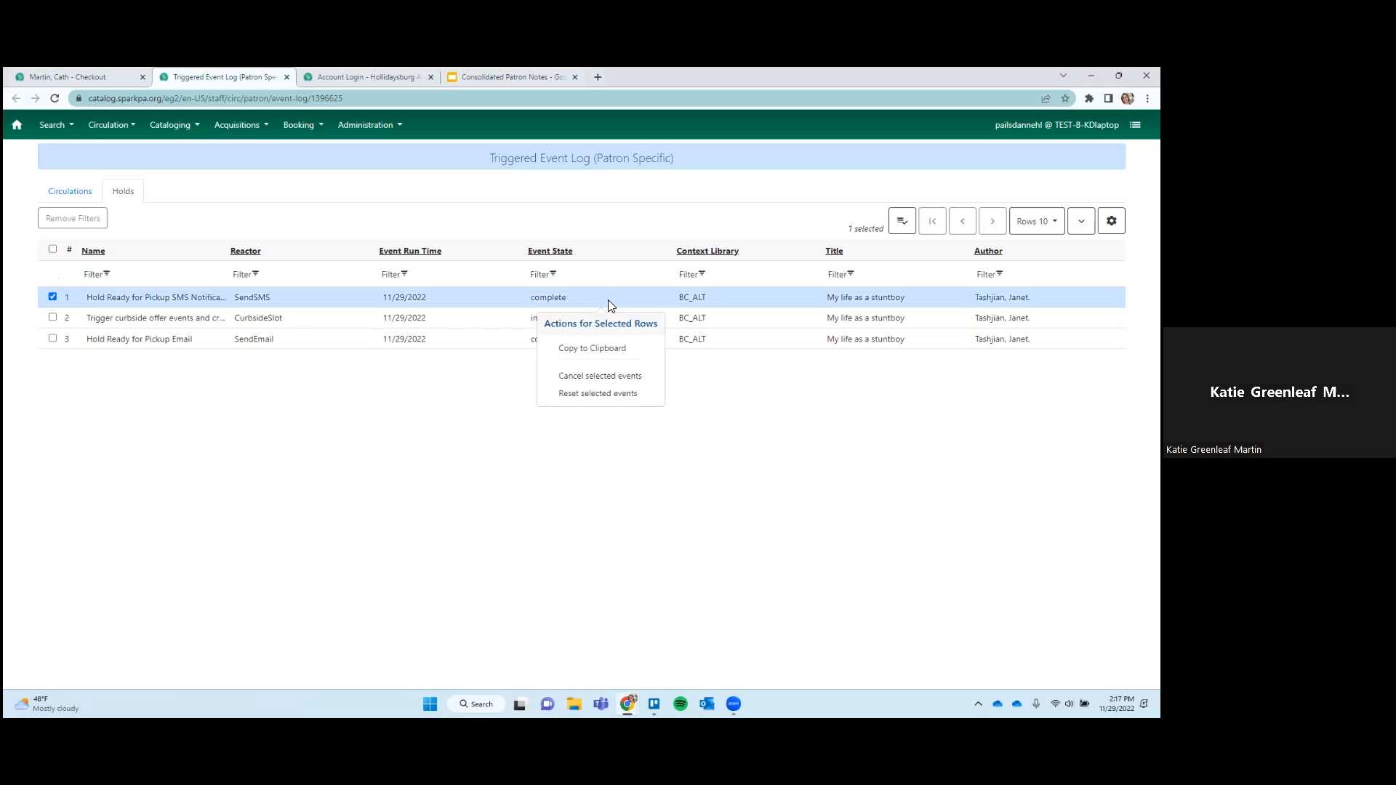
click(829, 469)
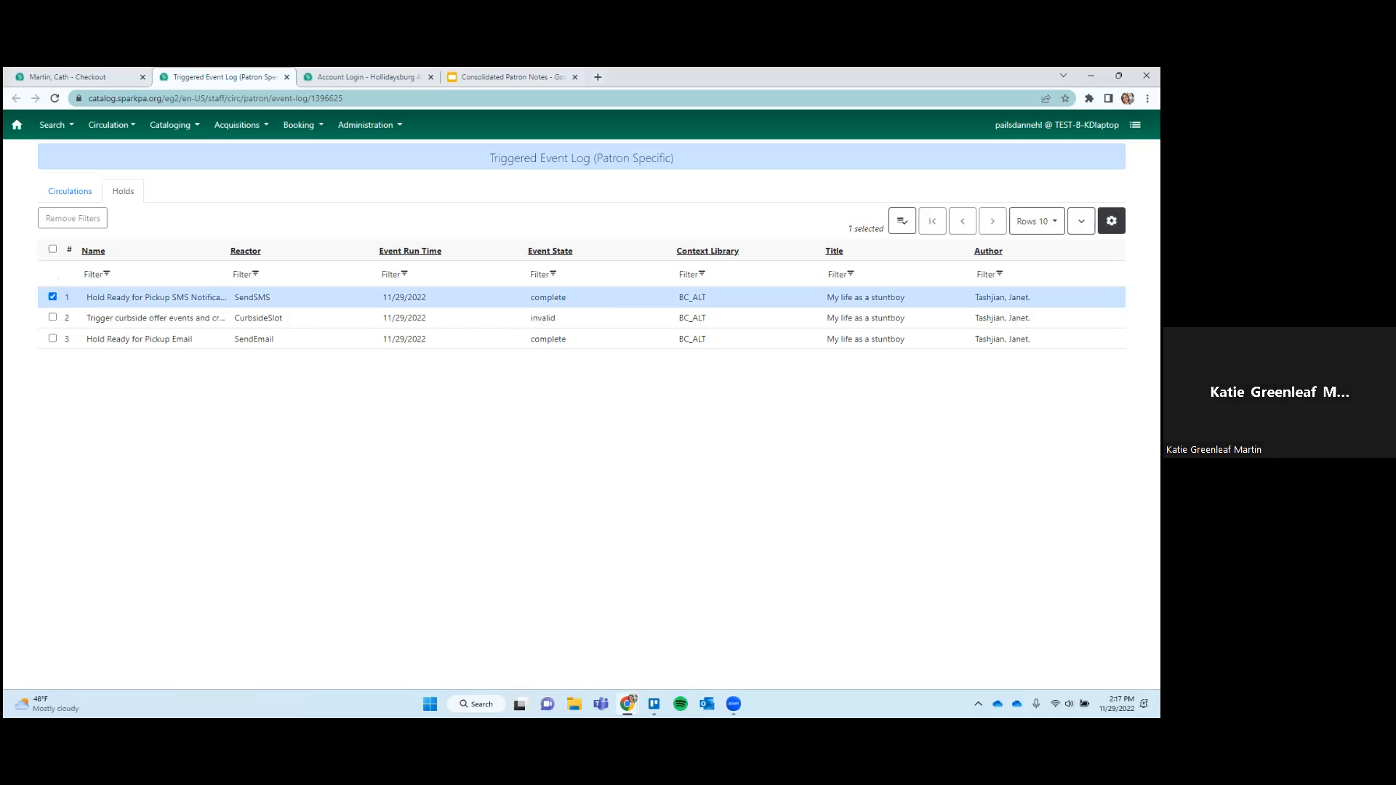
click(1111, 221)
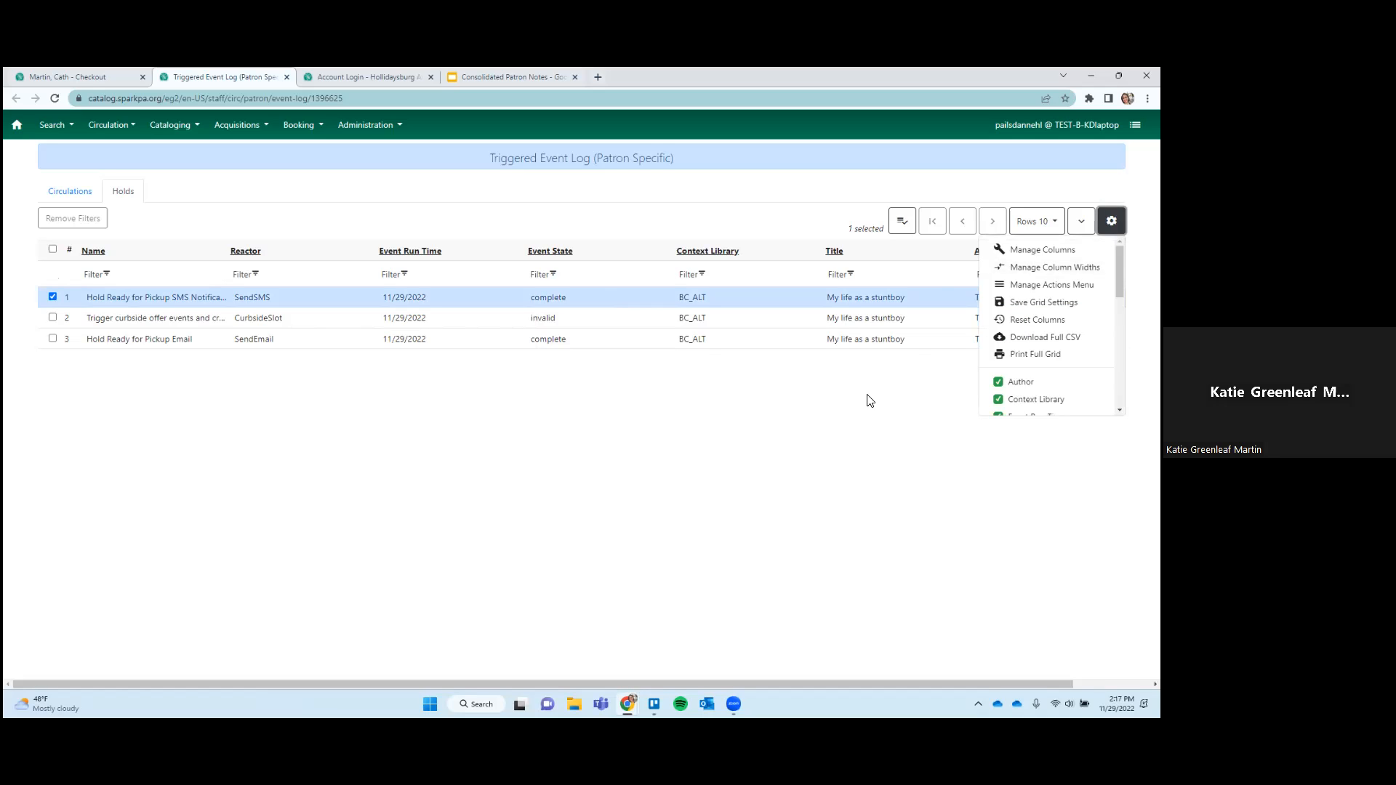
click(850, 419)
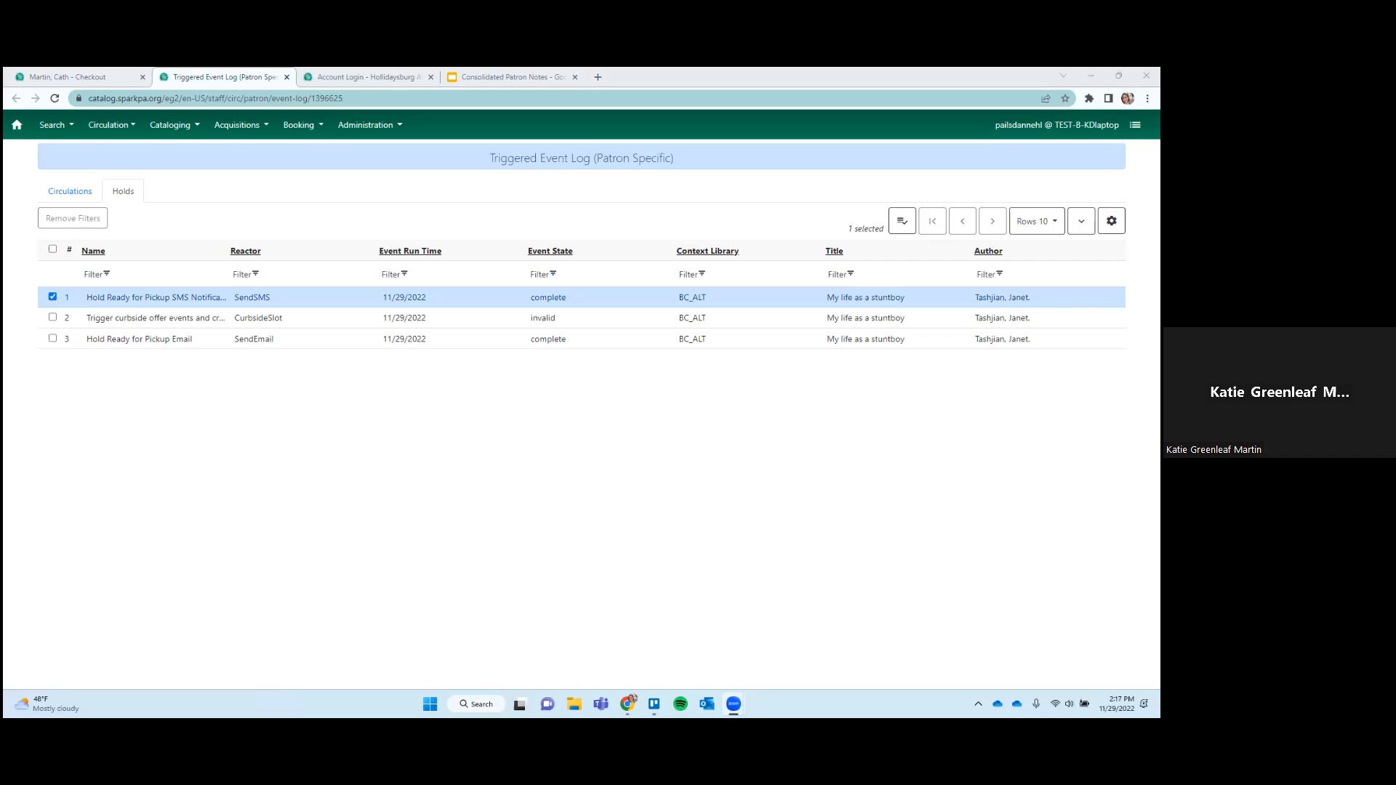
click(696, 437)
In the Circulations events, check the rows-per-page choices and look up the actions for the selected Courtesy Notice Email
click(82, 197)
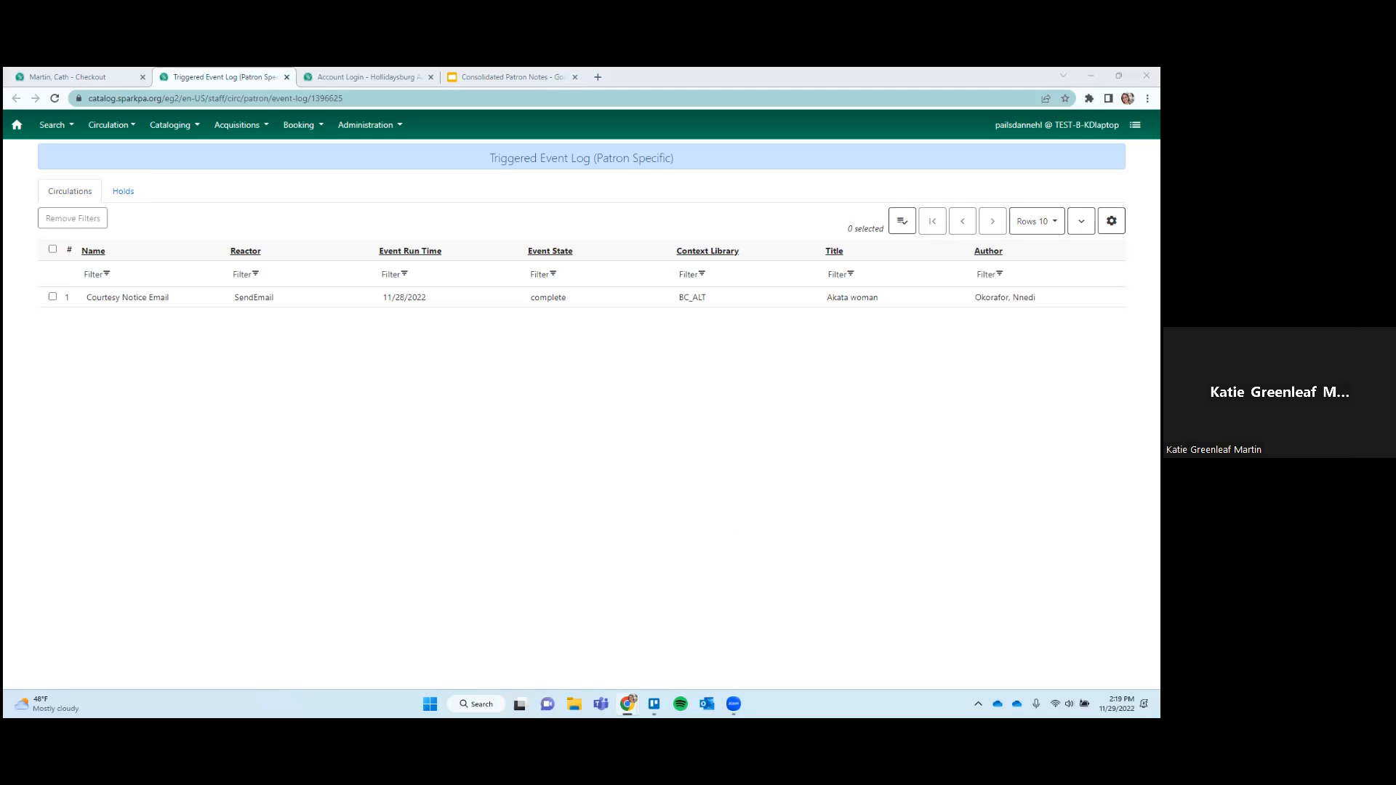
click(1036, 221)
click(771, 404)
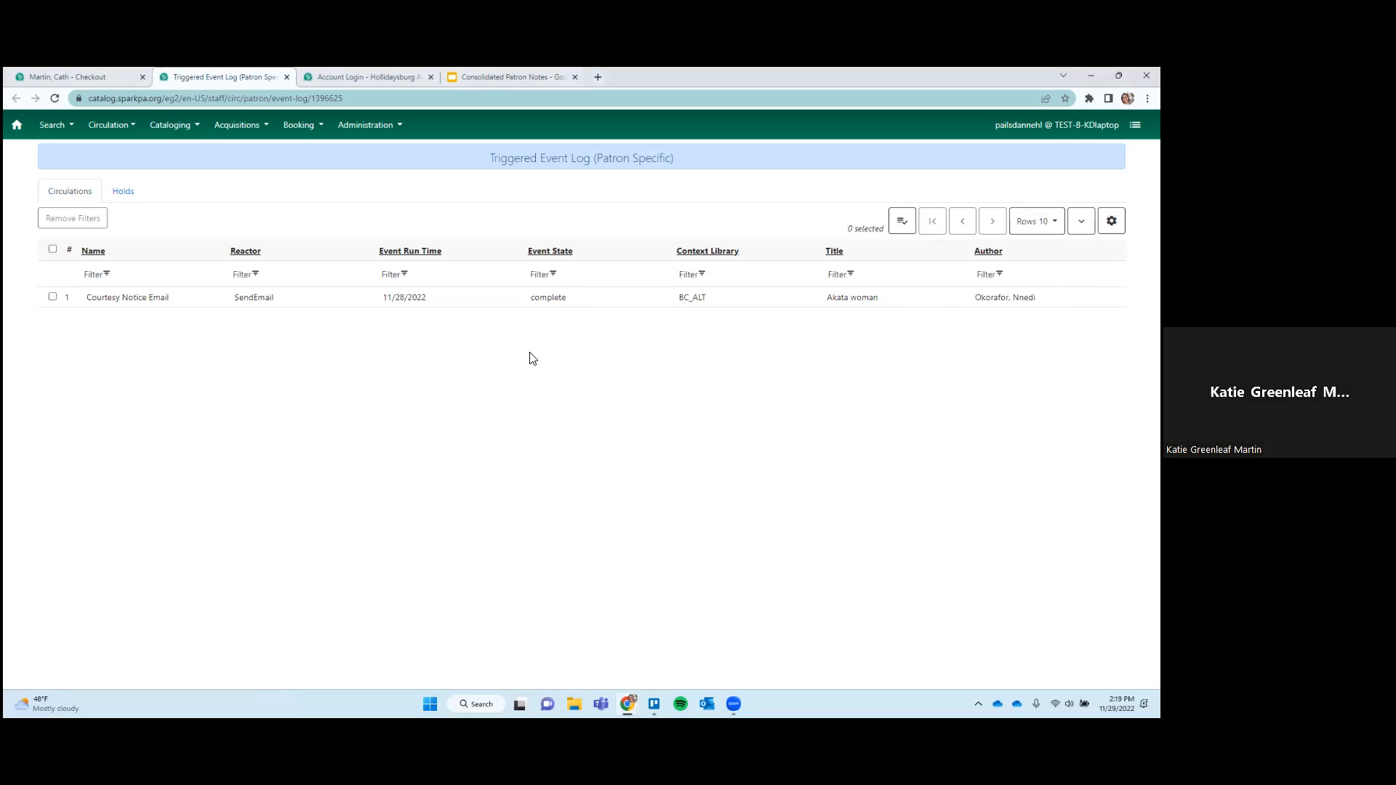
click(52, 250)
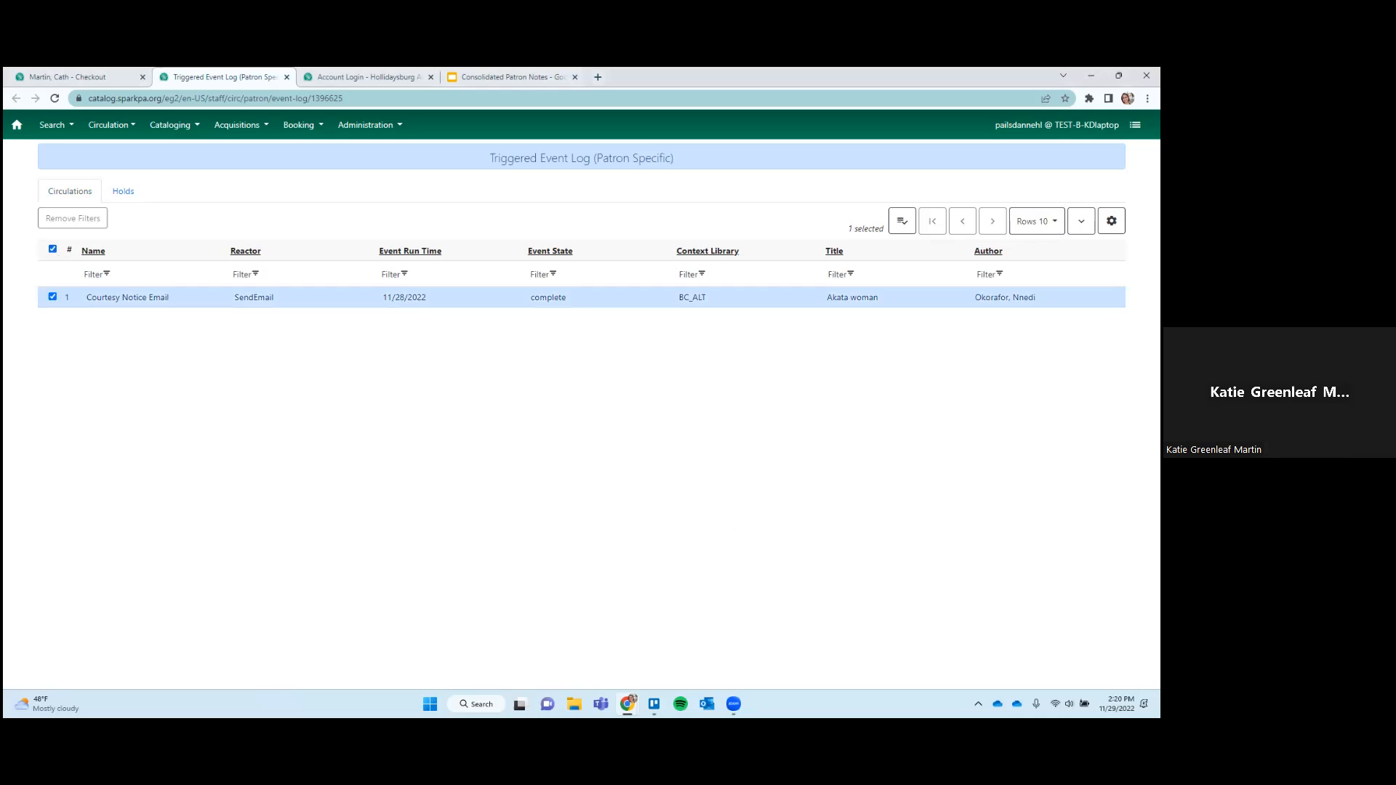
click(902, 221)
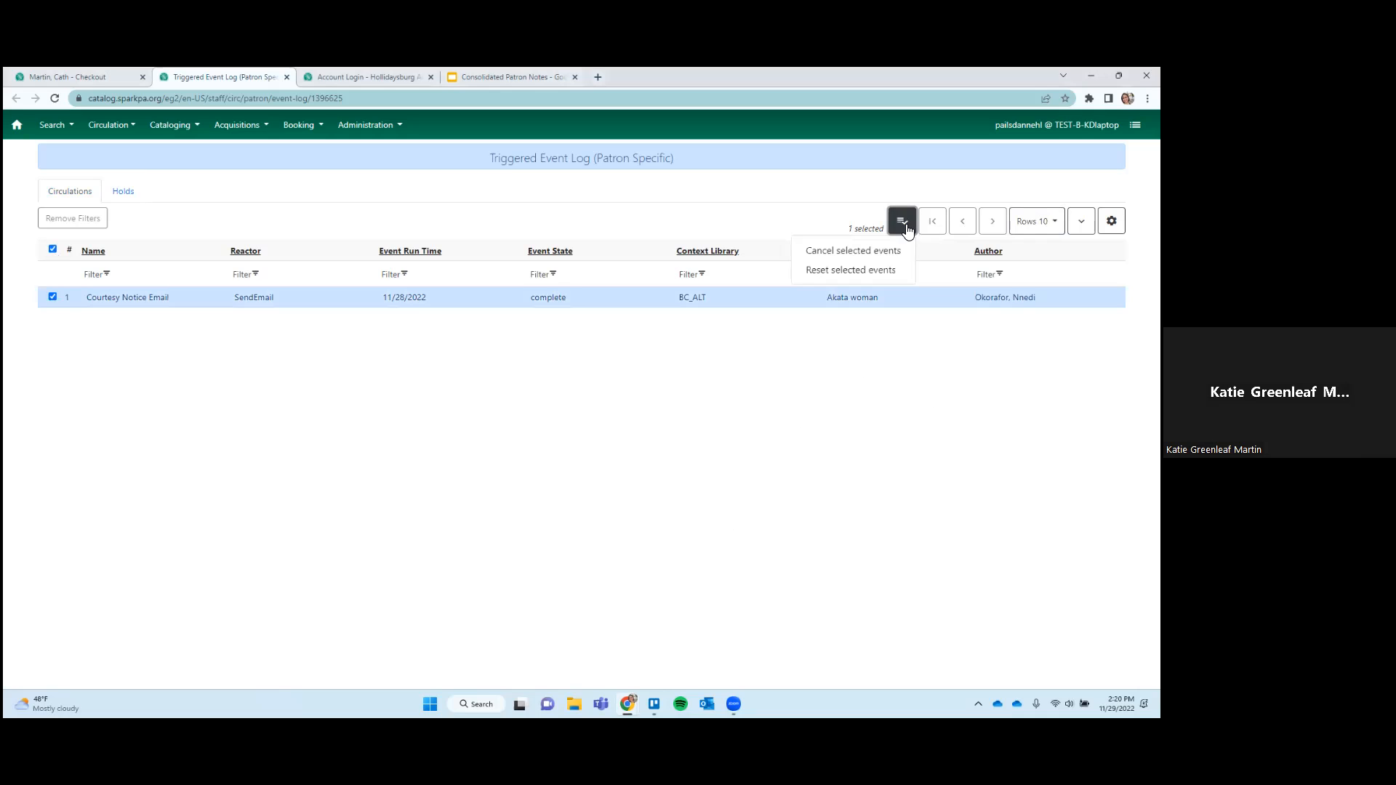
click(851, 209)
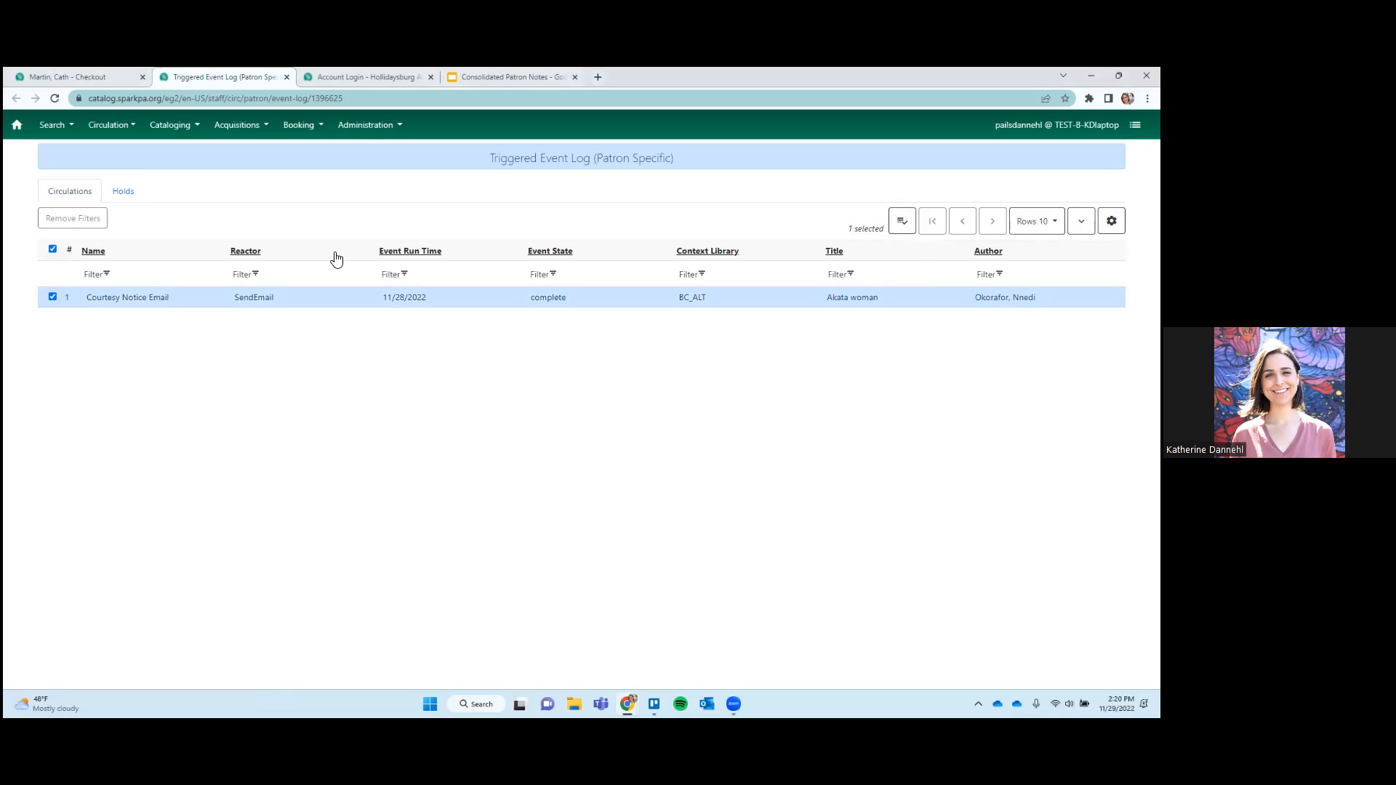
Return to the Holds events, look up the actions with all rows selected, and clear the selection
click(116, 192)
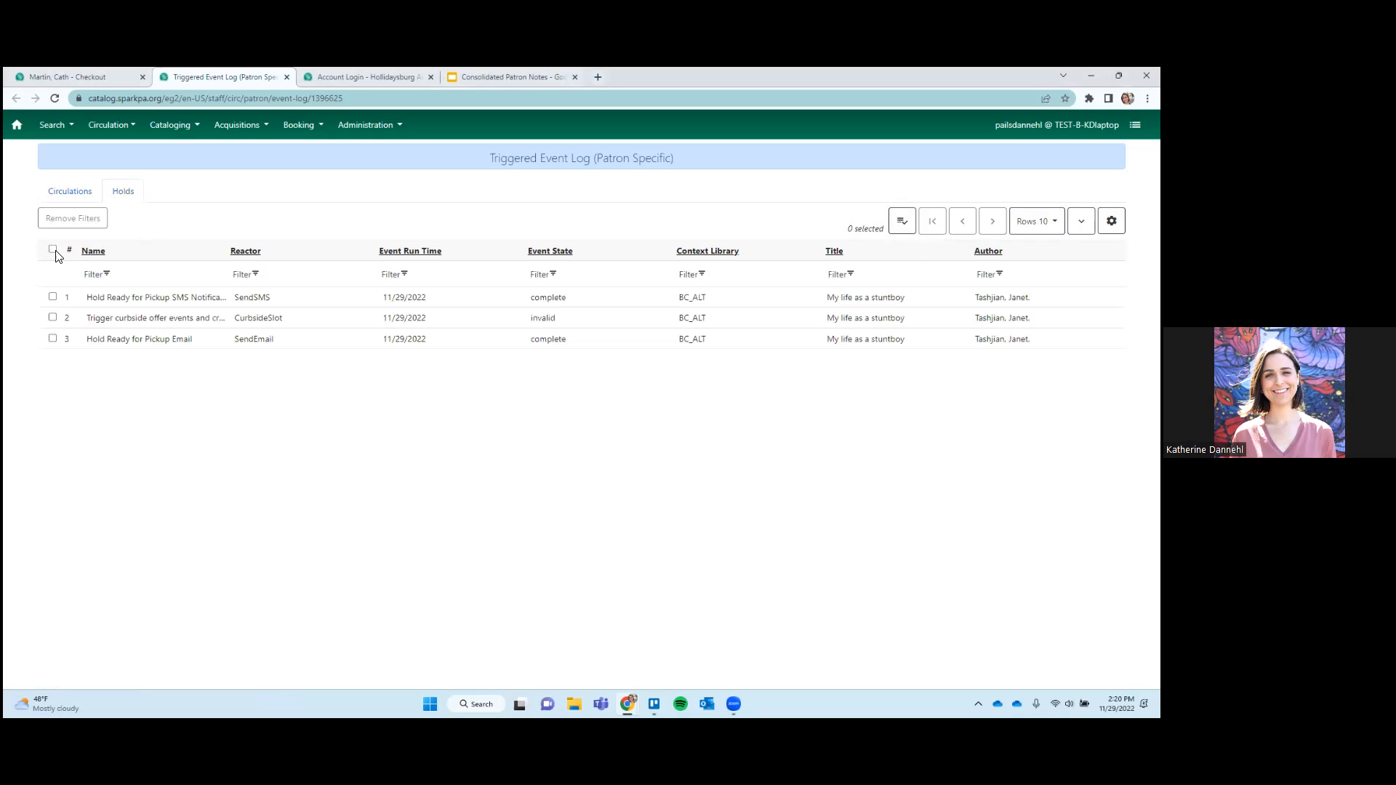
click(53, 250)
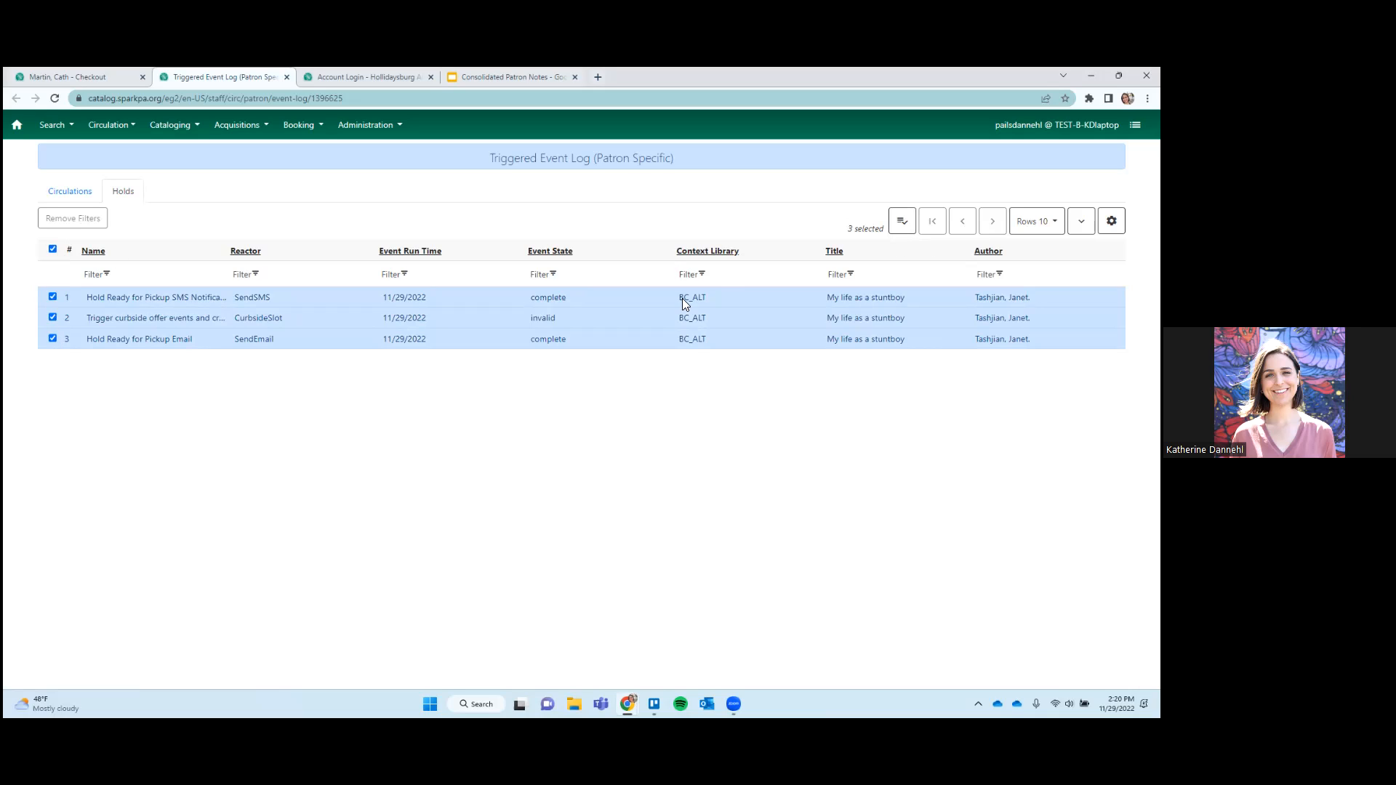
click(904, 223)
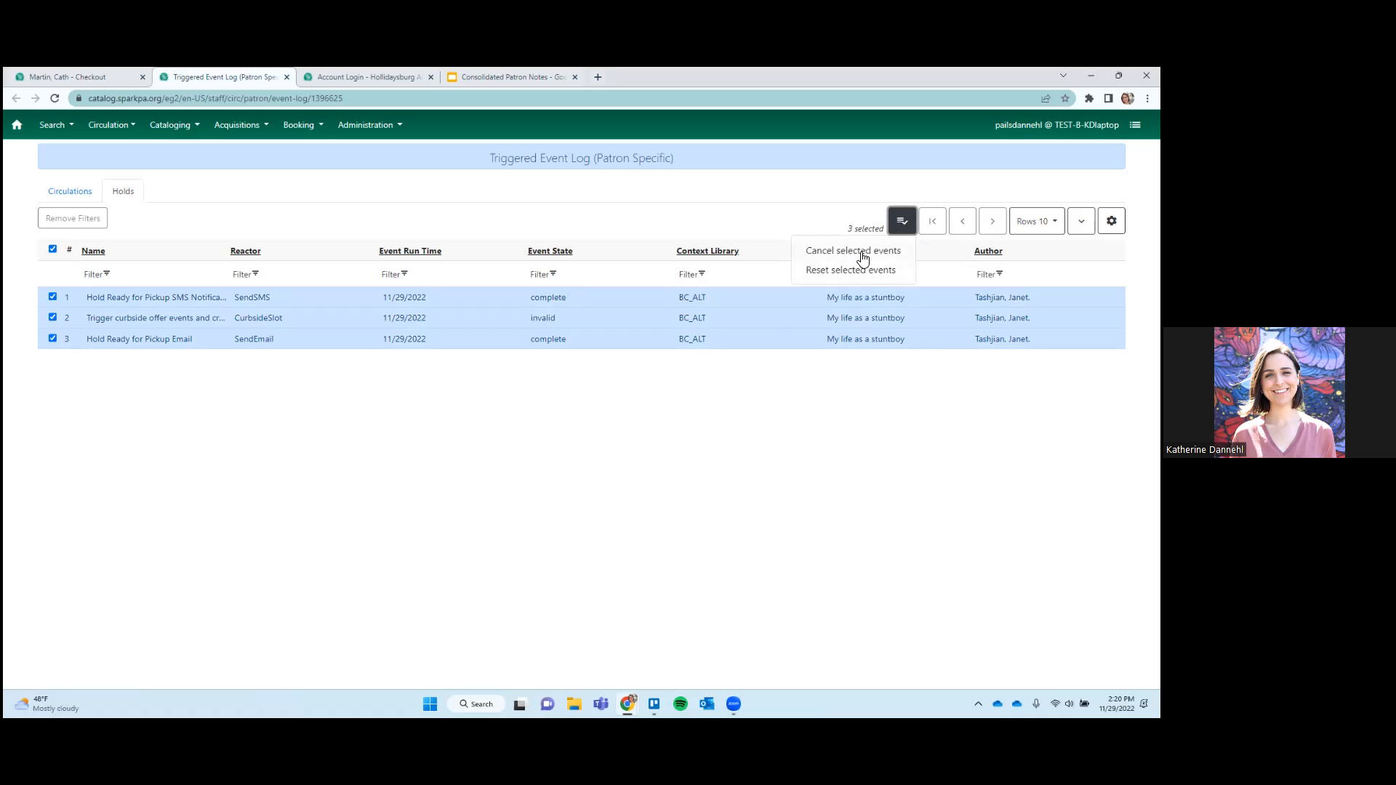
click(631, 446)
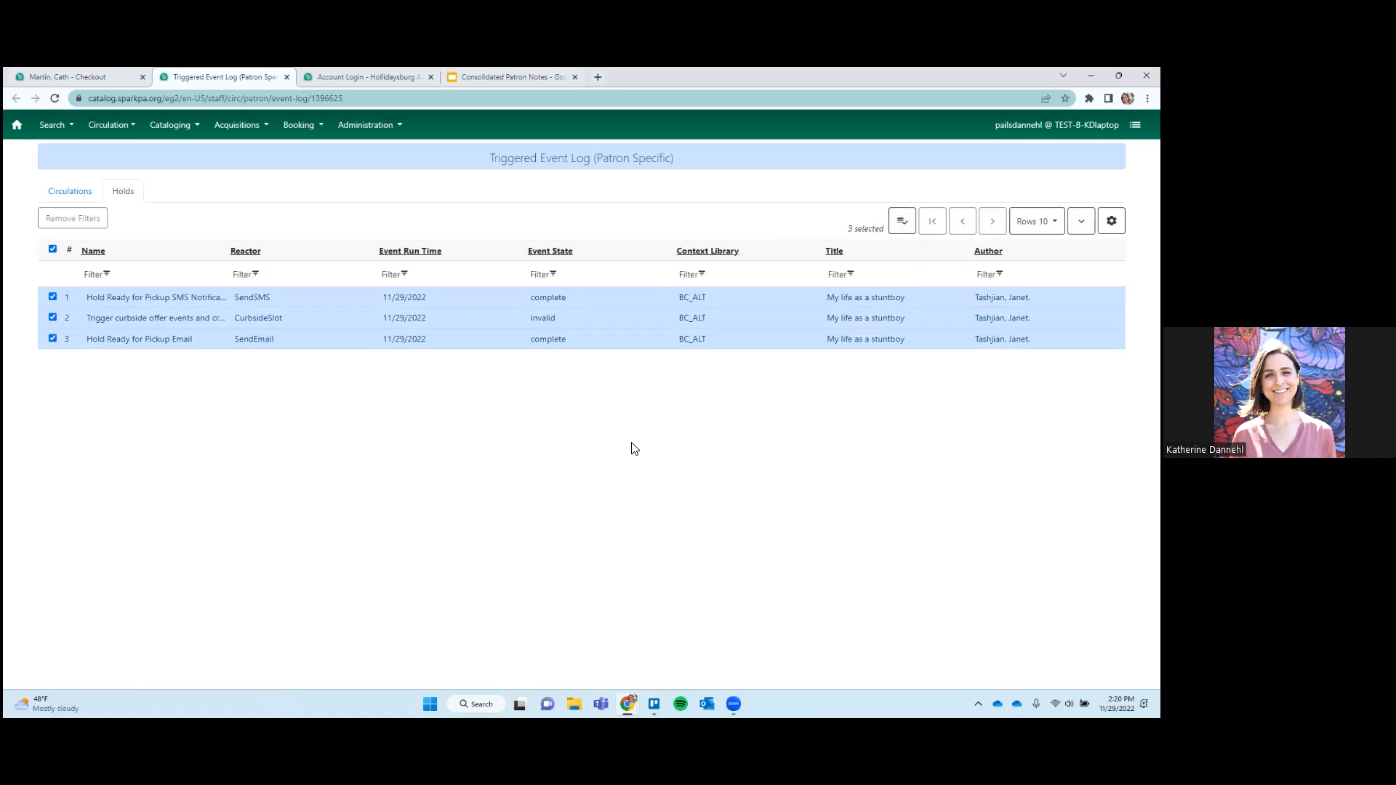
click(53, 250)
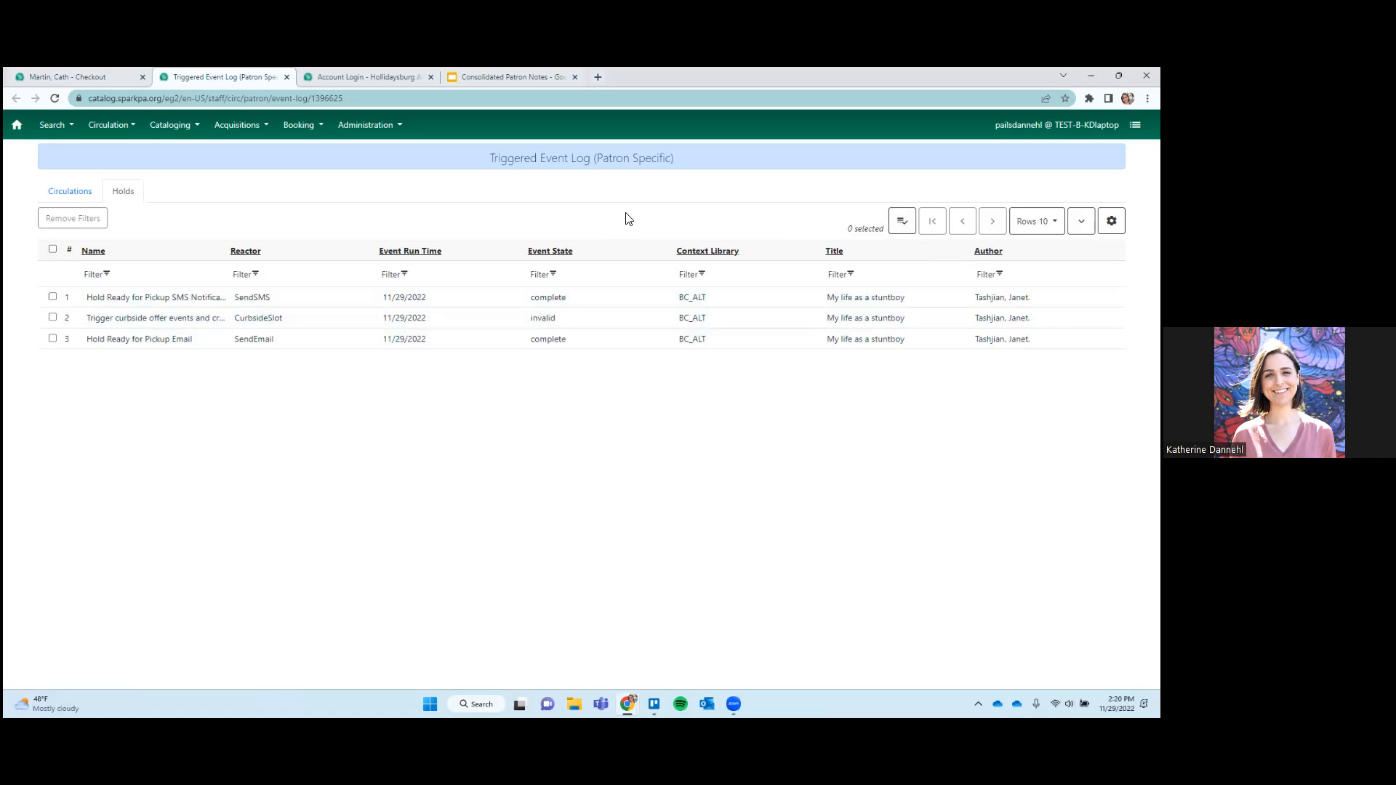